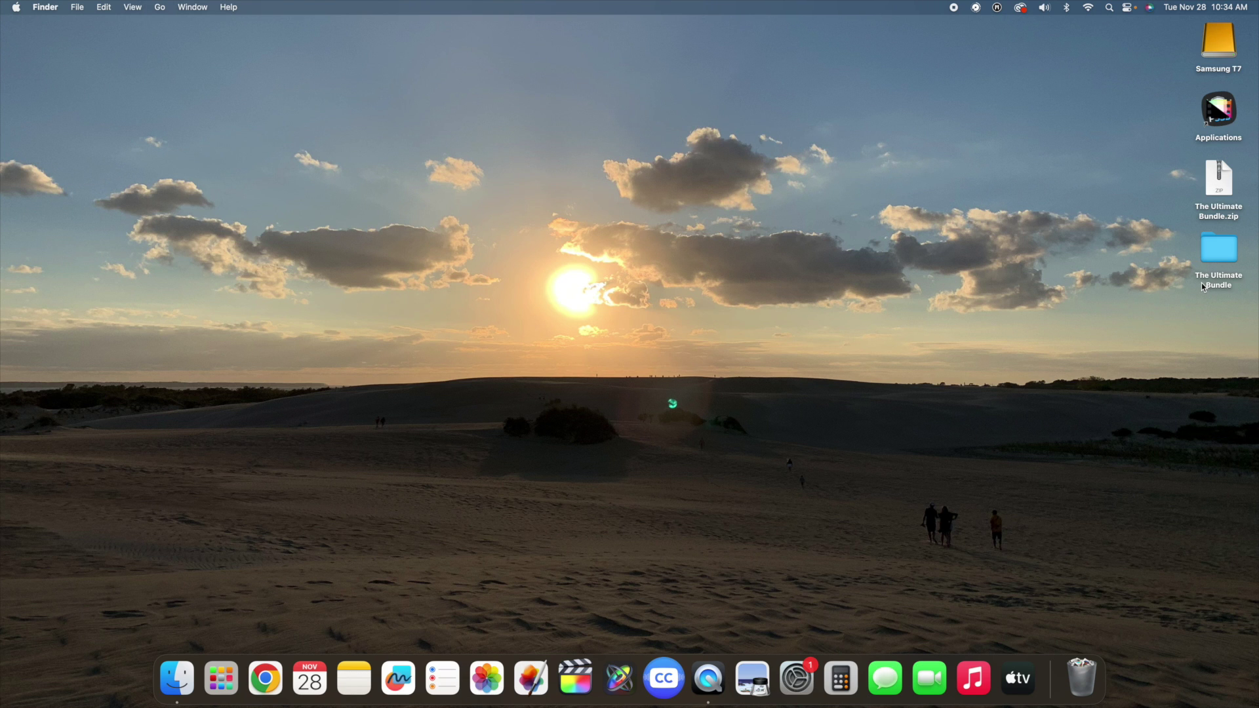
Open The Ultimate Bundle folder on the desktop, look inside its Offset subfolder, and close the window.
click(1216, 245)
double_click(1216, 245)
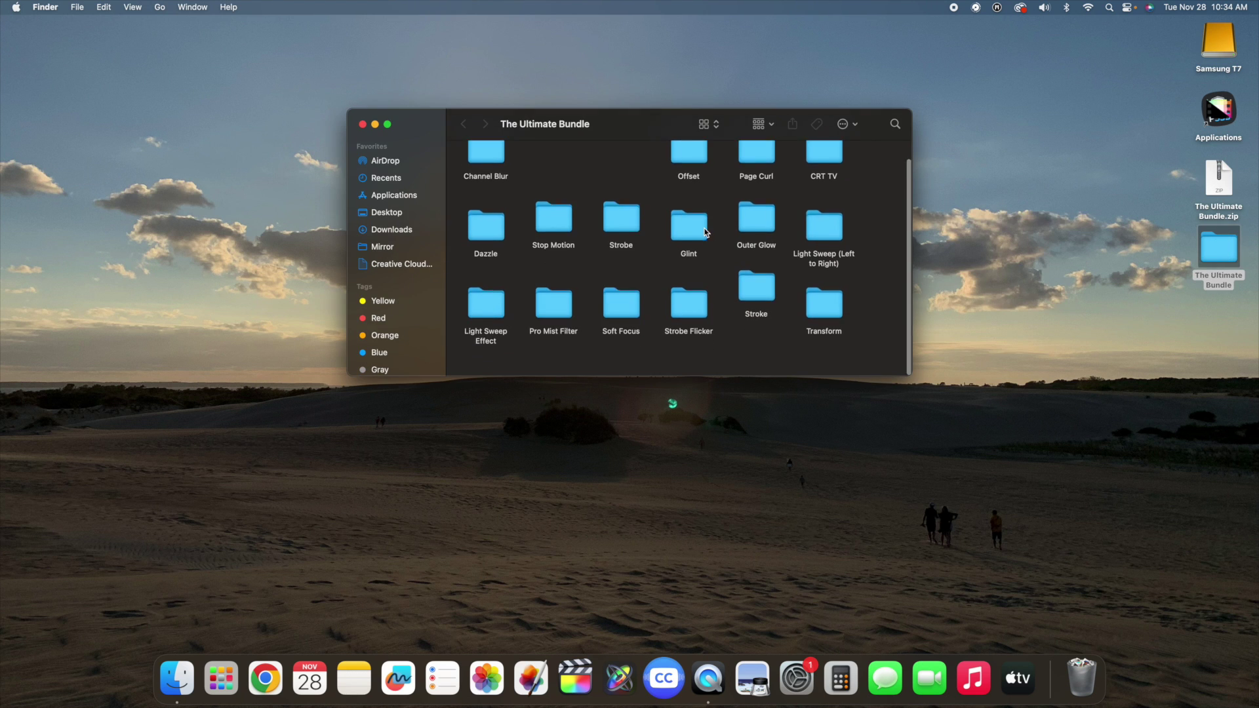
scroll(700, 208, up, 1)
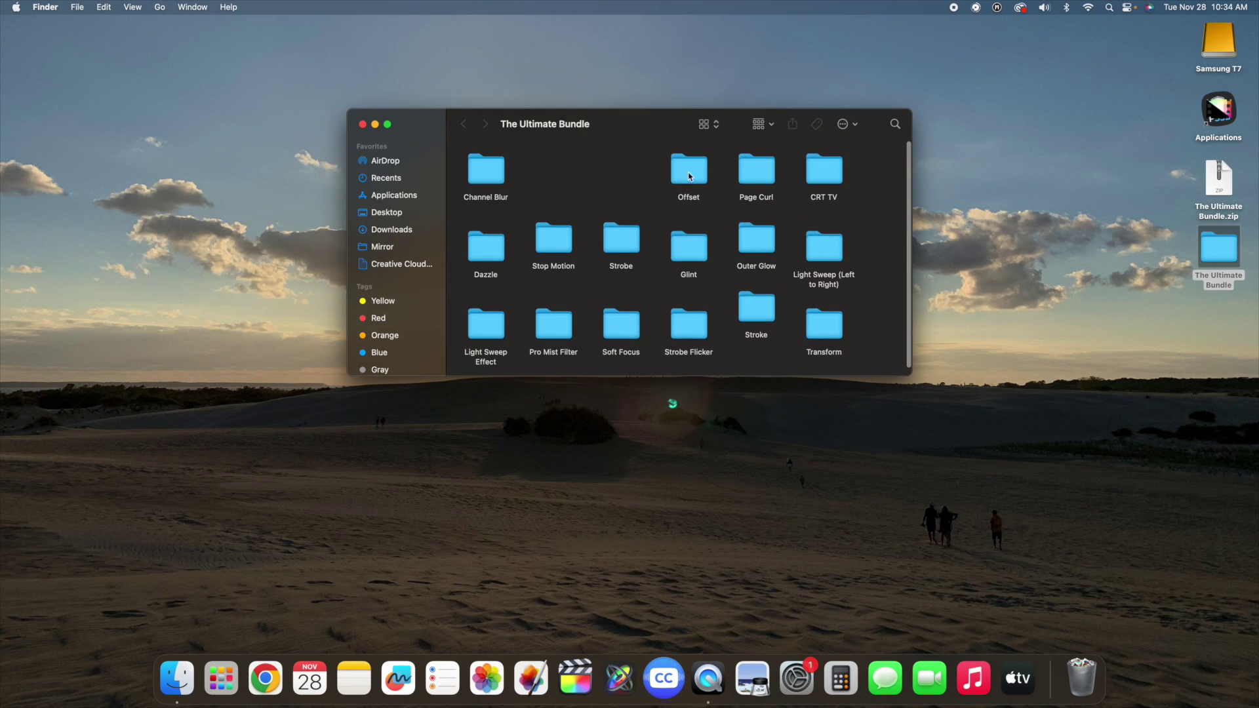
double_click(689, 172)
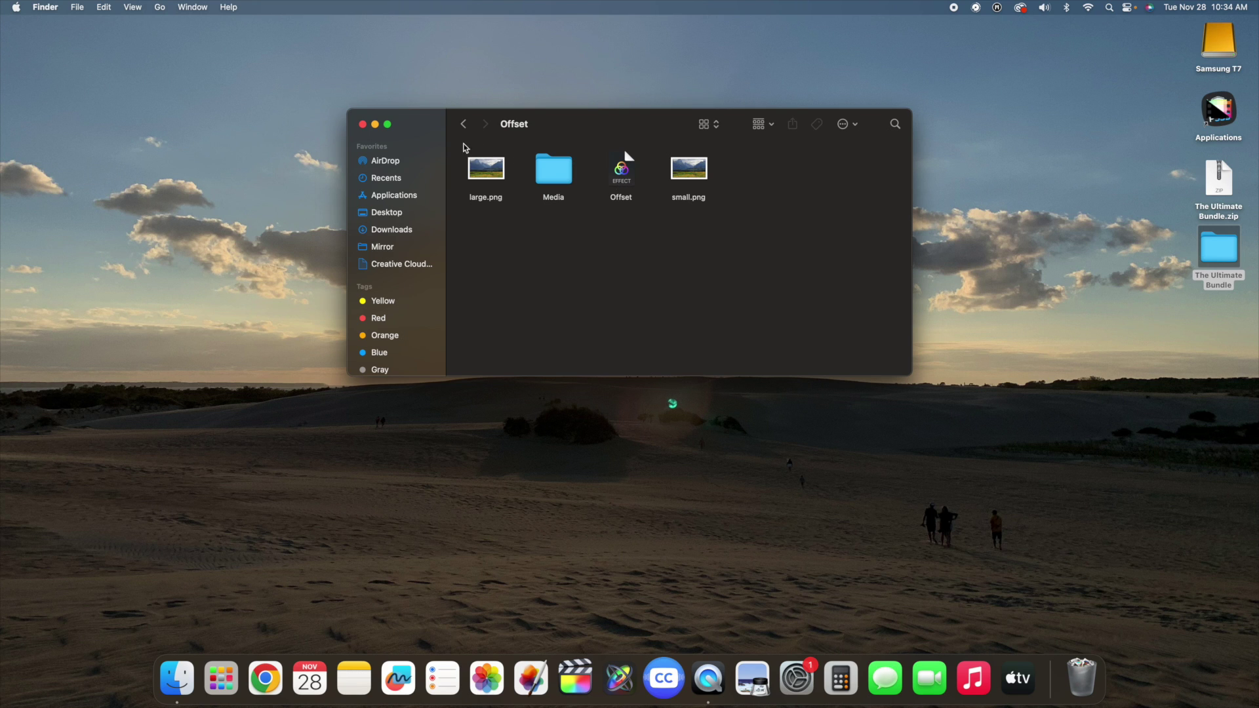
click(464, 125)
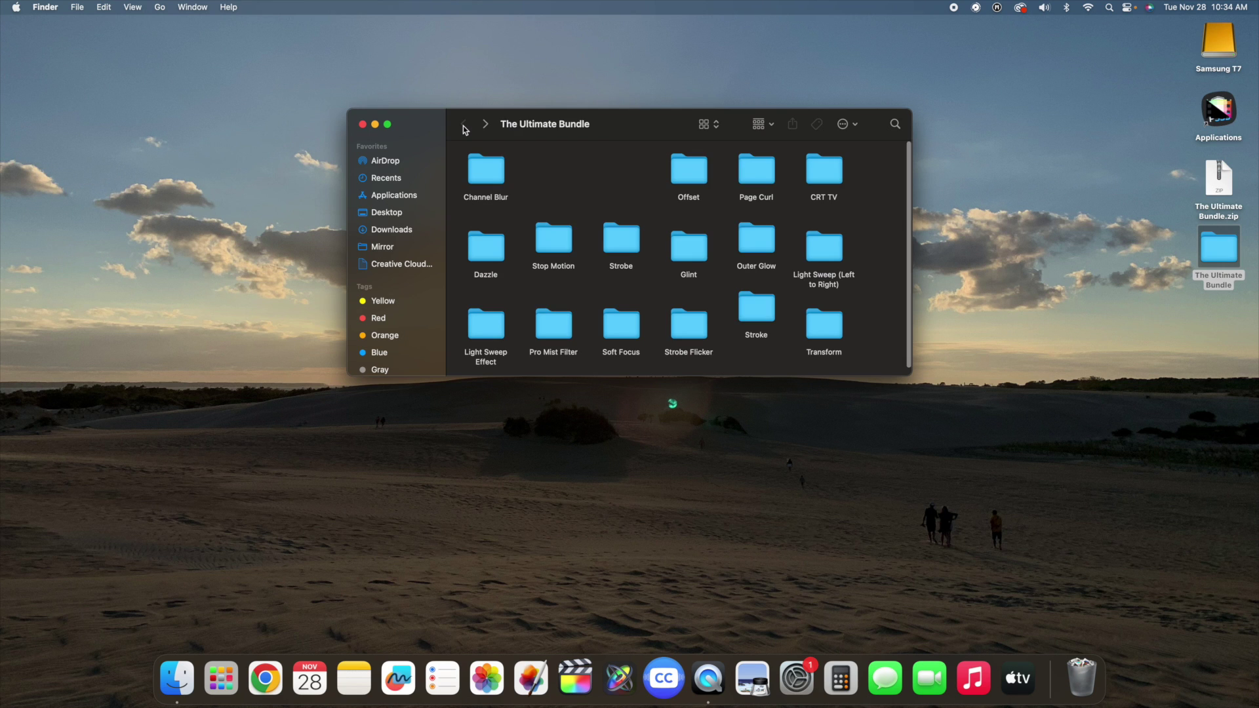
click(363, 124)
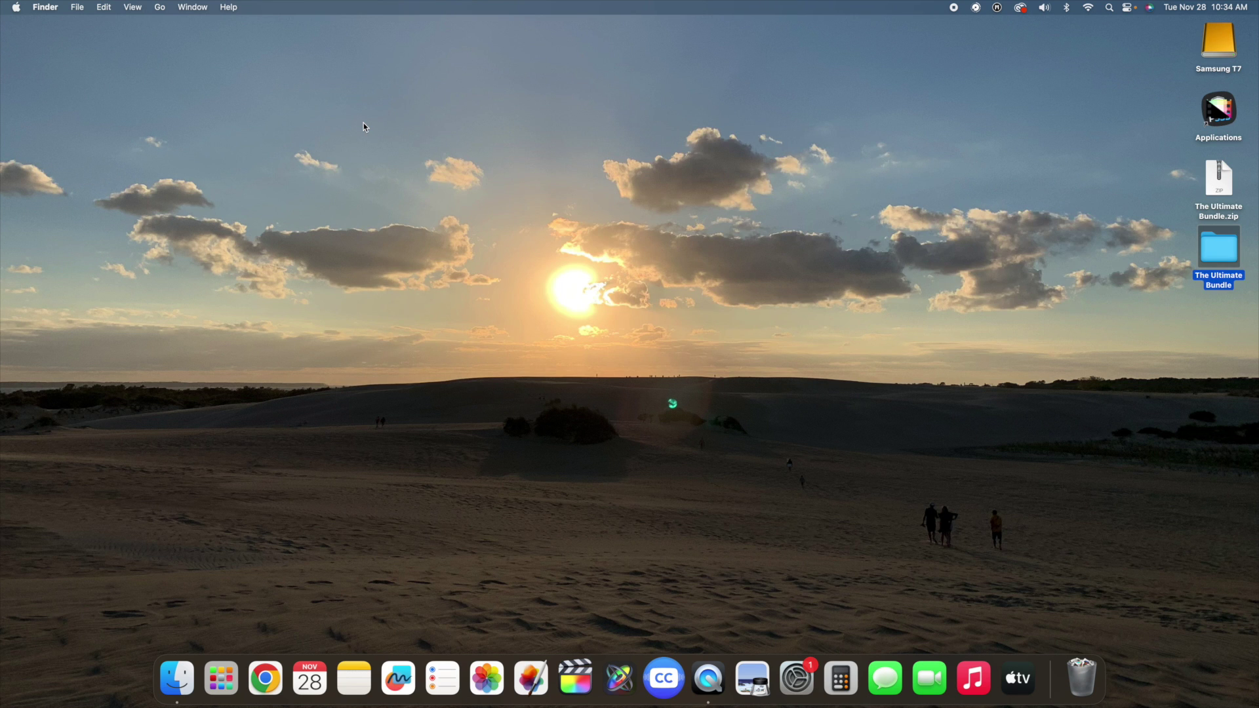
click(365, 126)
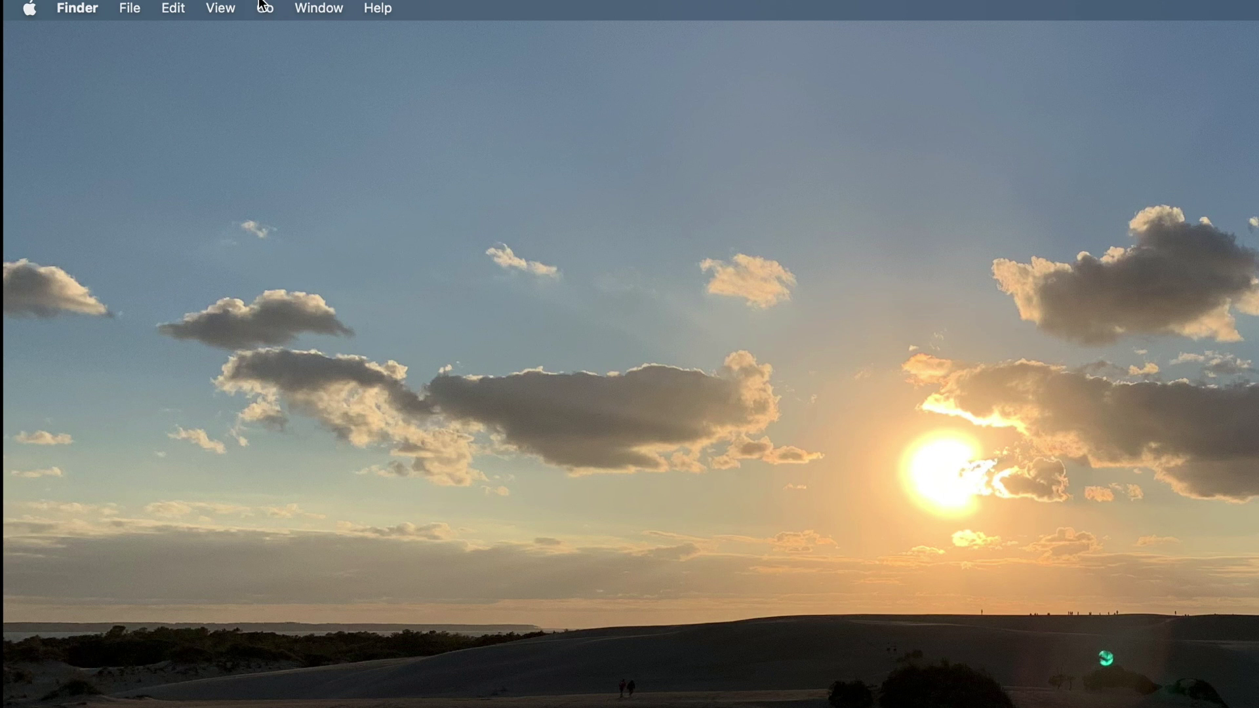
Go to the home folder and open its Movies folder.
click(264, 7)
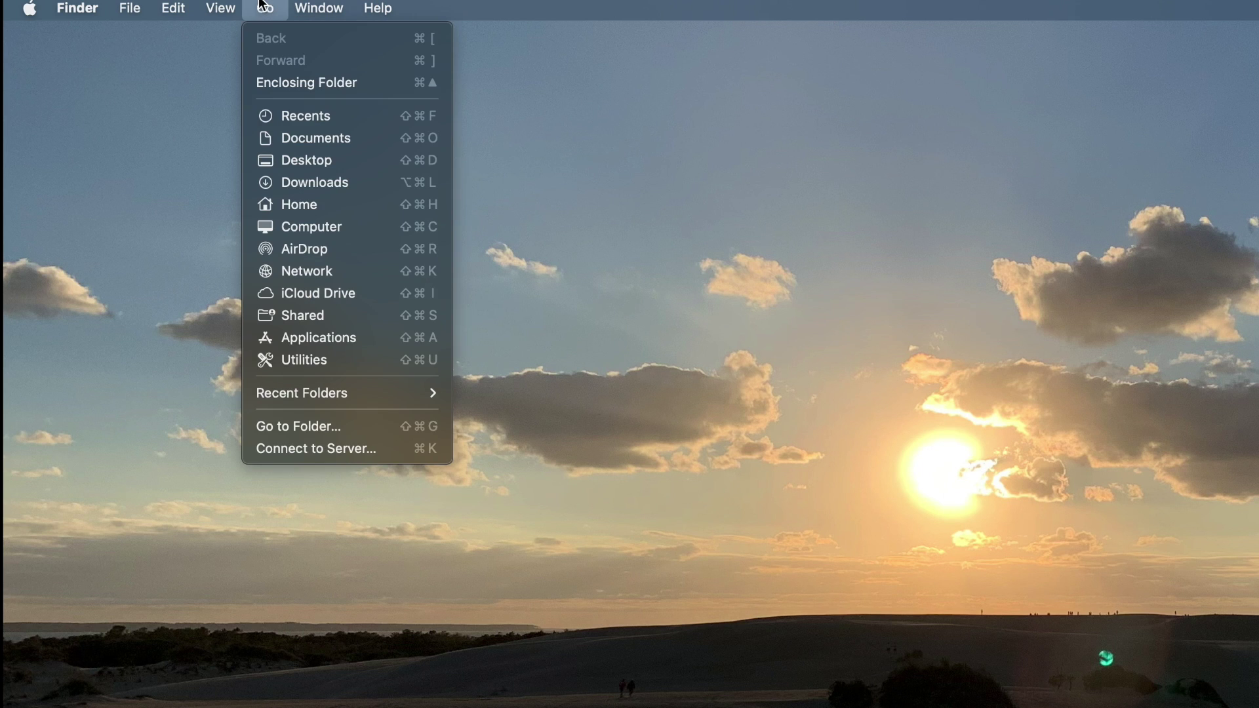
click(293, 204)
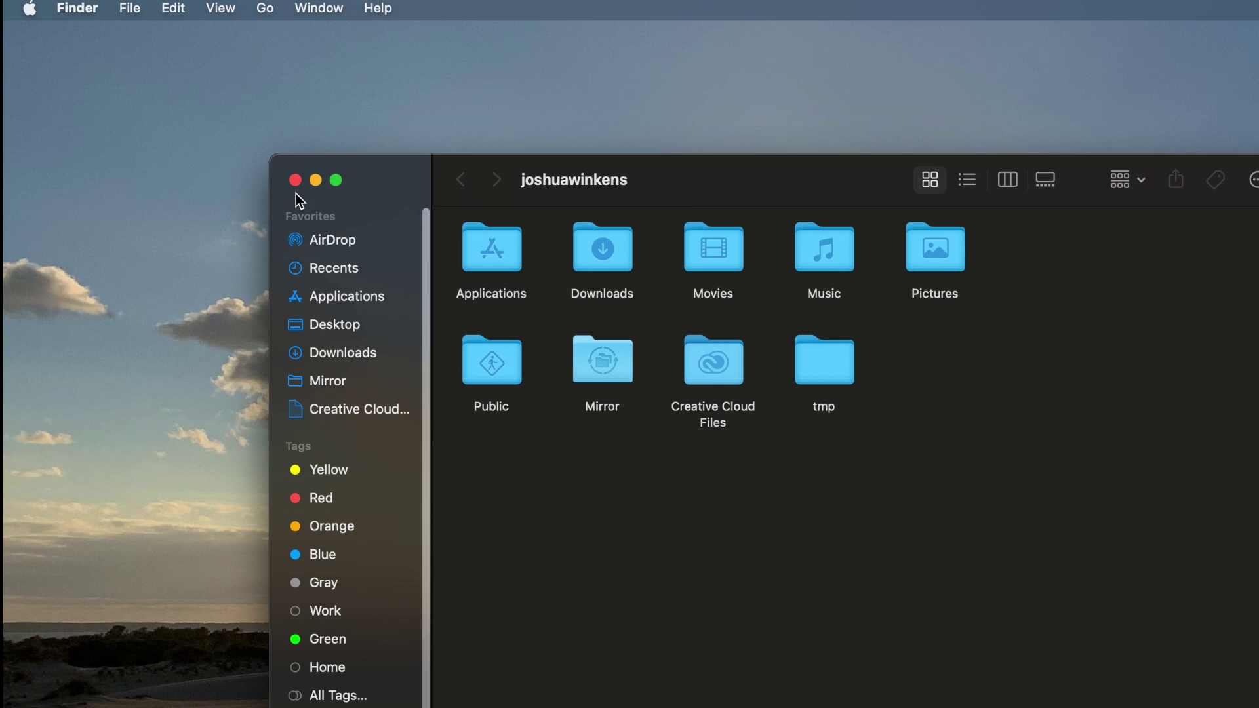
double_click(710, 256)
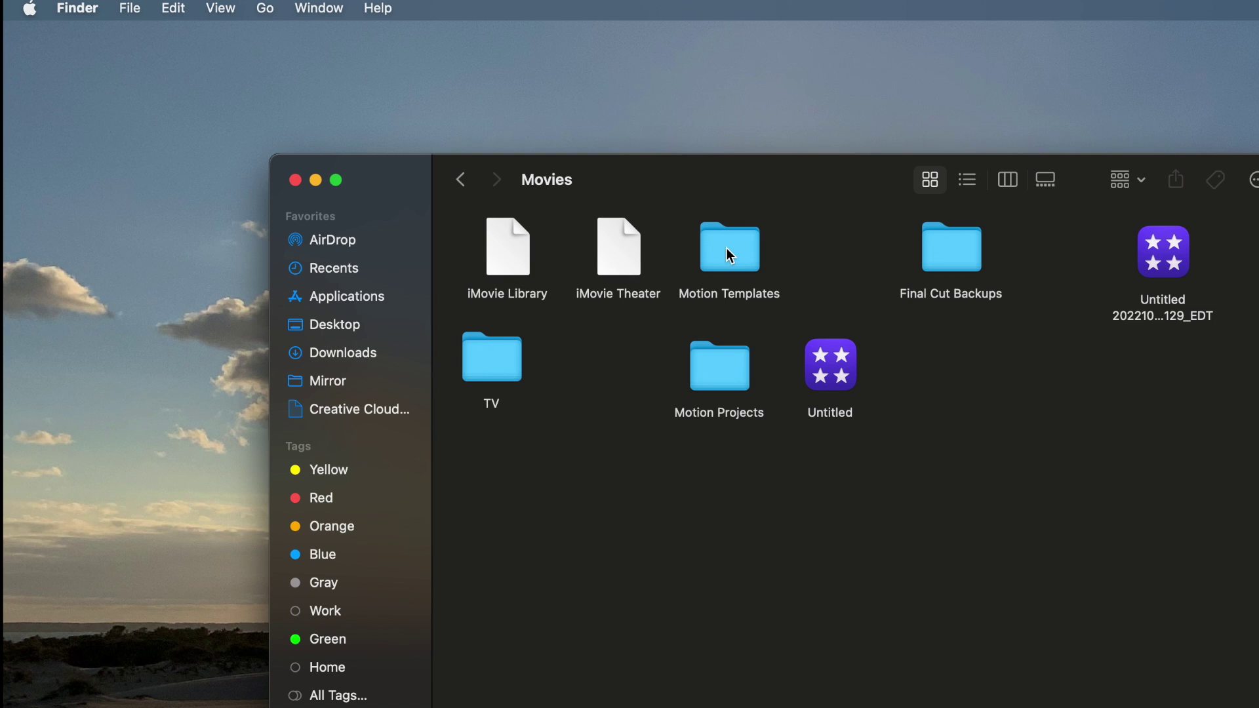
View the Motion Templates folder's info to check its name and extension, and close the info window.
click(729, 245)
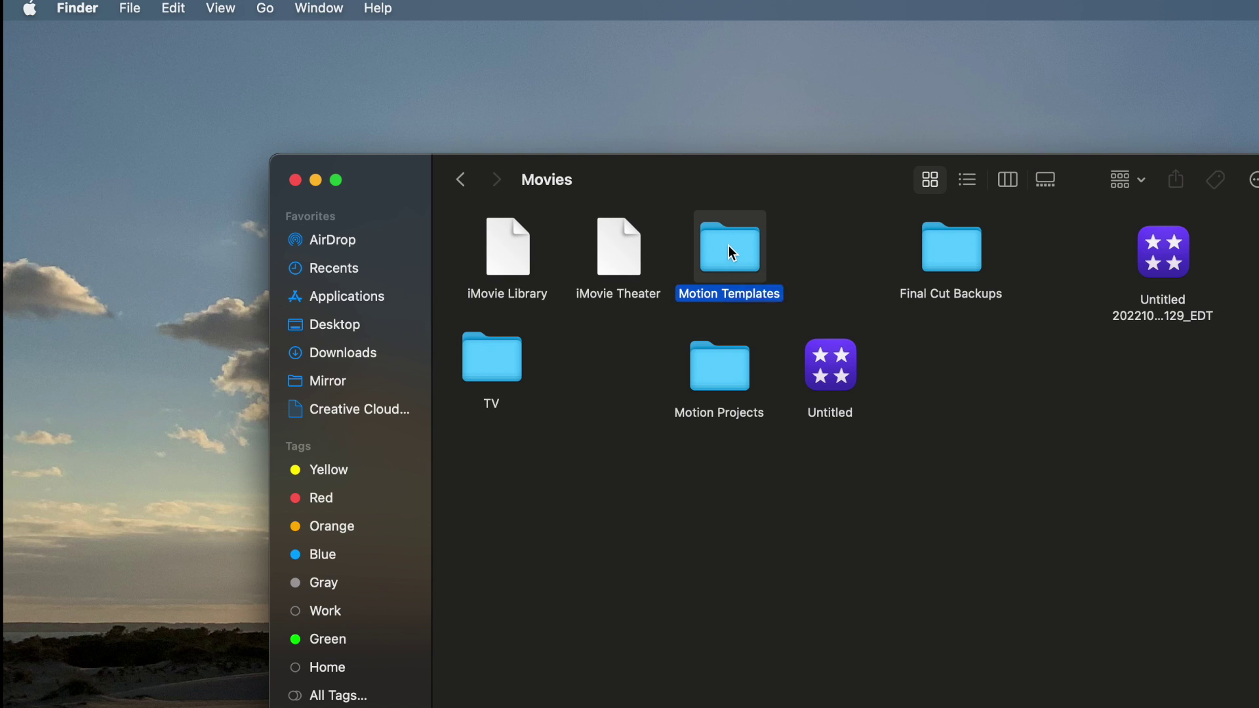
right_click(729, 245)
click(769, 355)
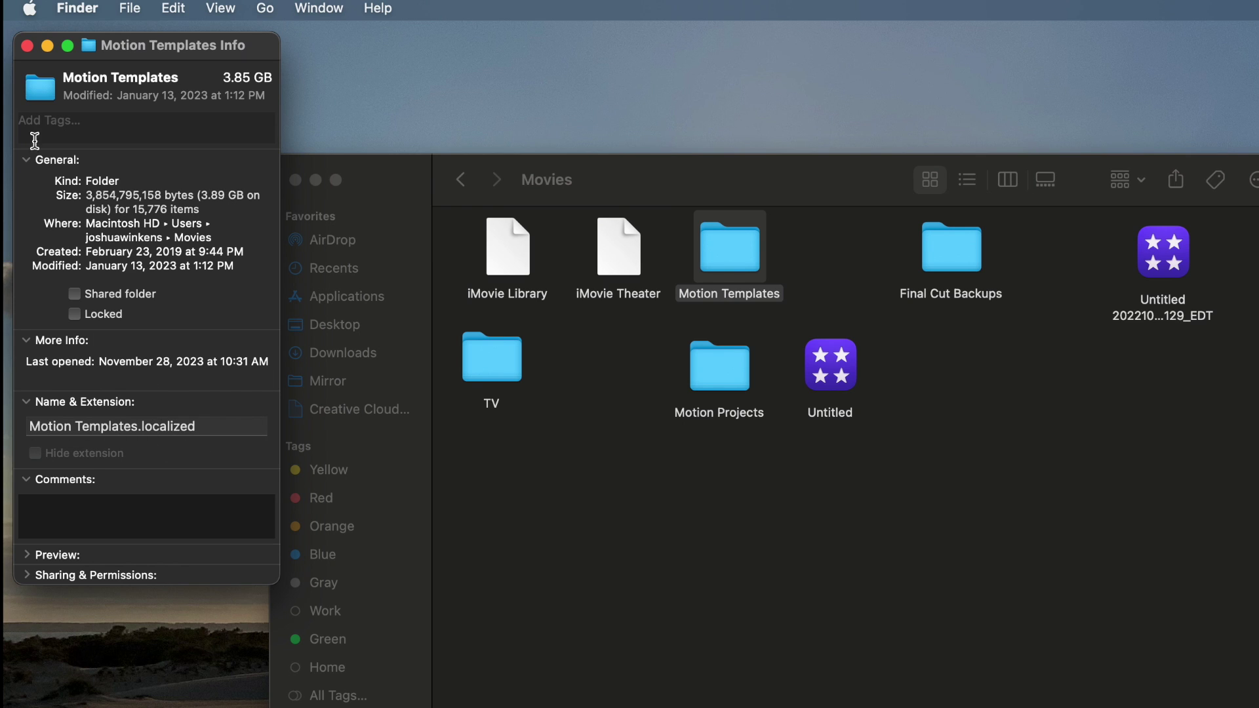
click(26, 45)
click(805, 255)
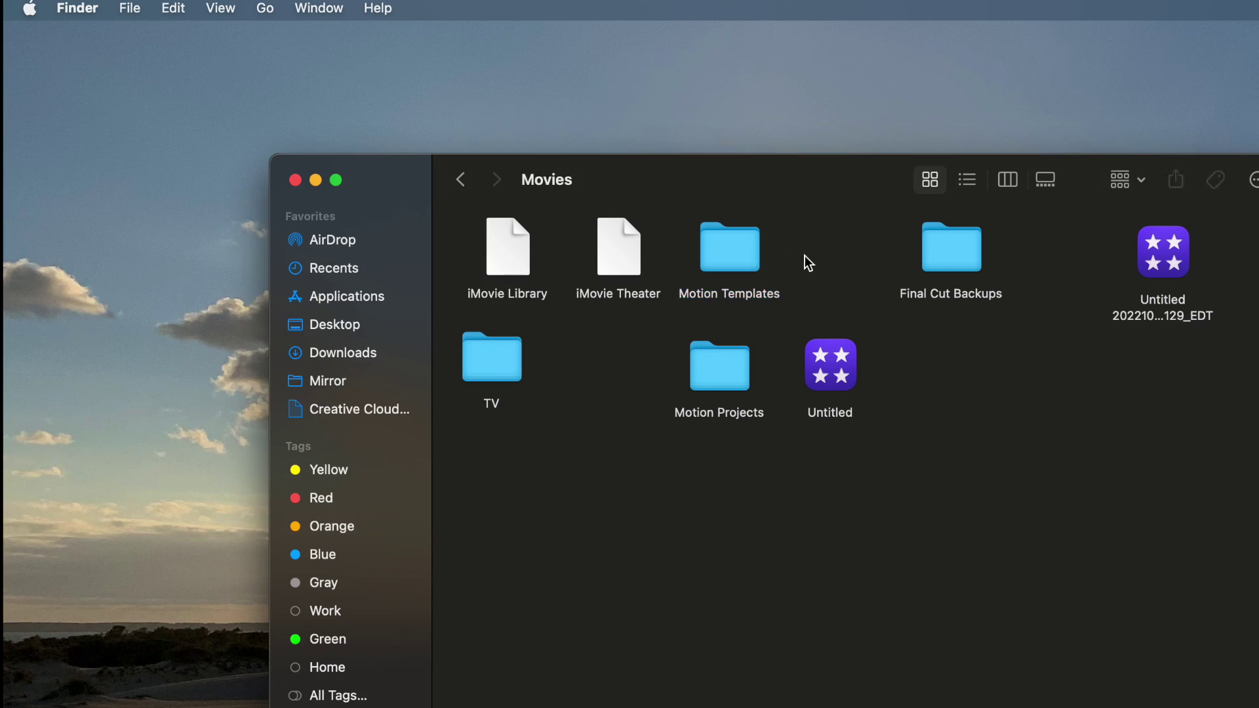
Open Motion Templates, and check the Effects folder's name extension and its contents.
double_click(742, 261)
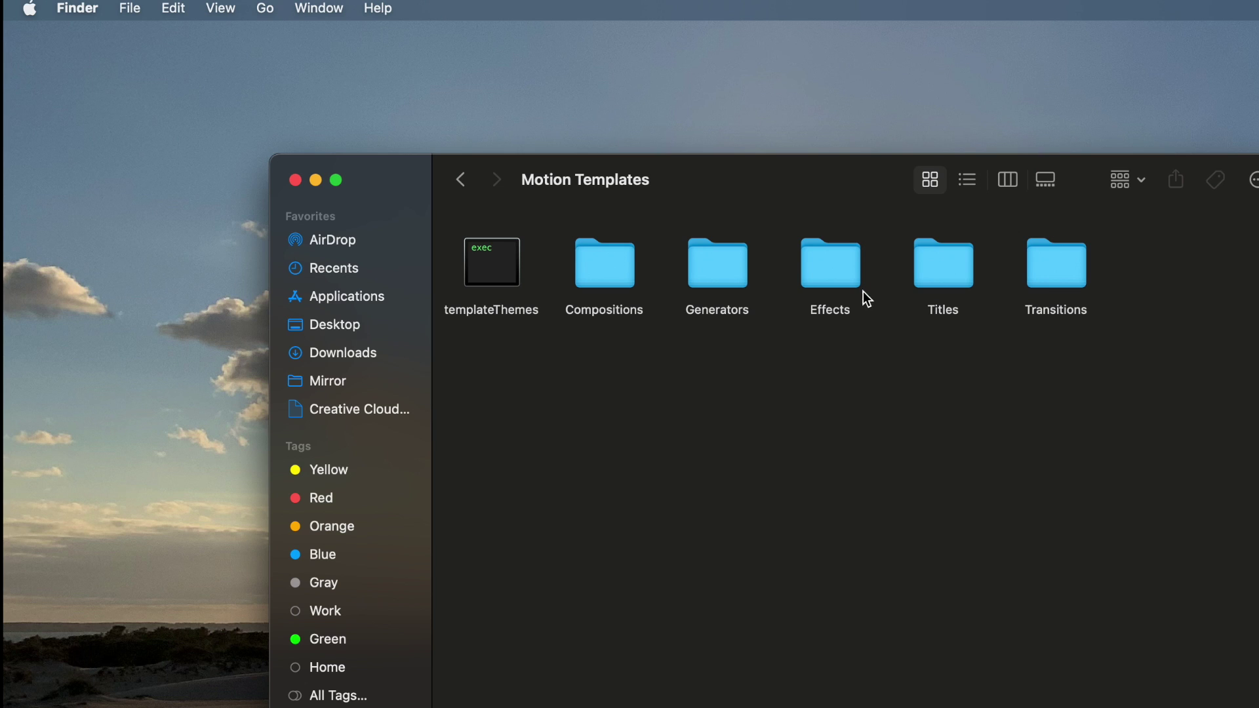
right_click(831, 272)
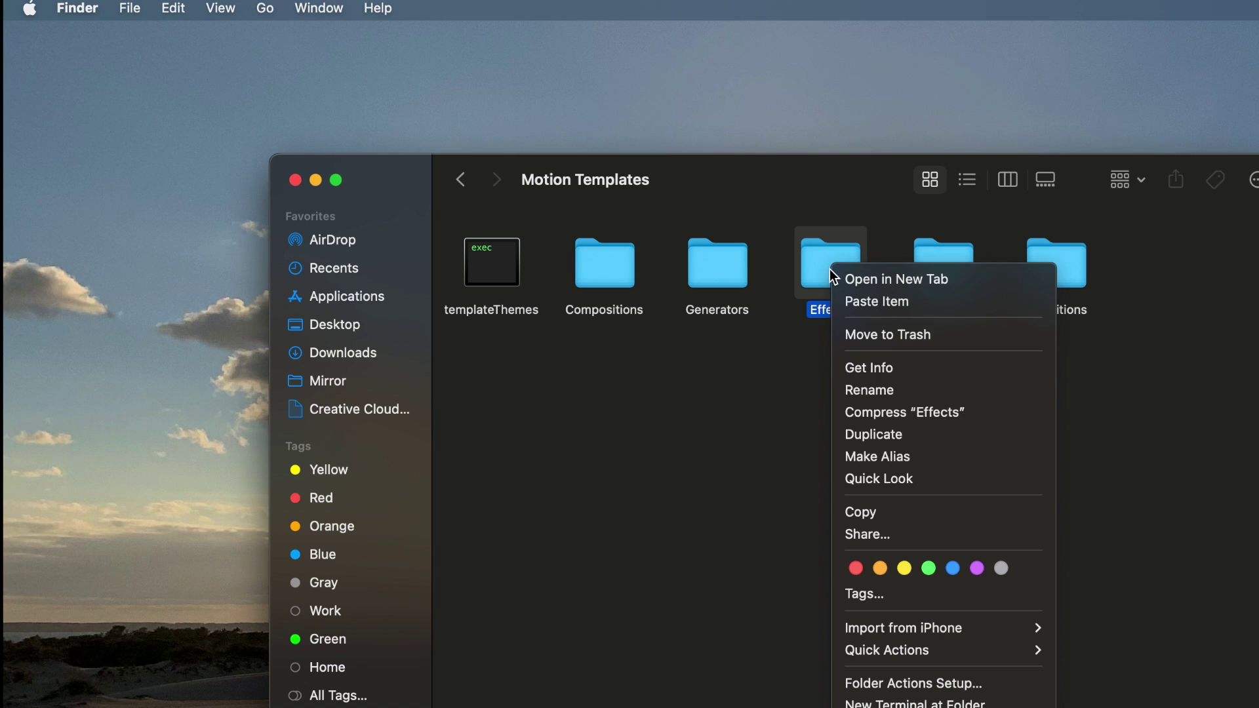
click(869, 369)
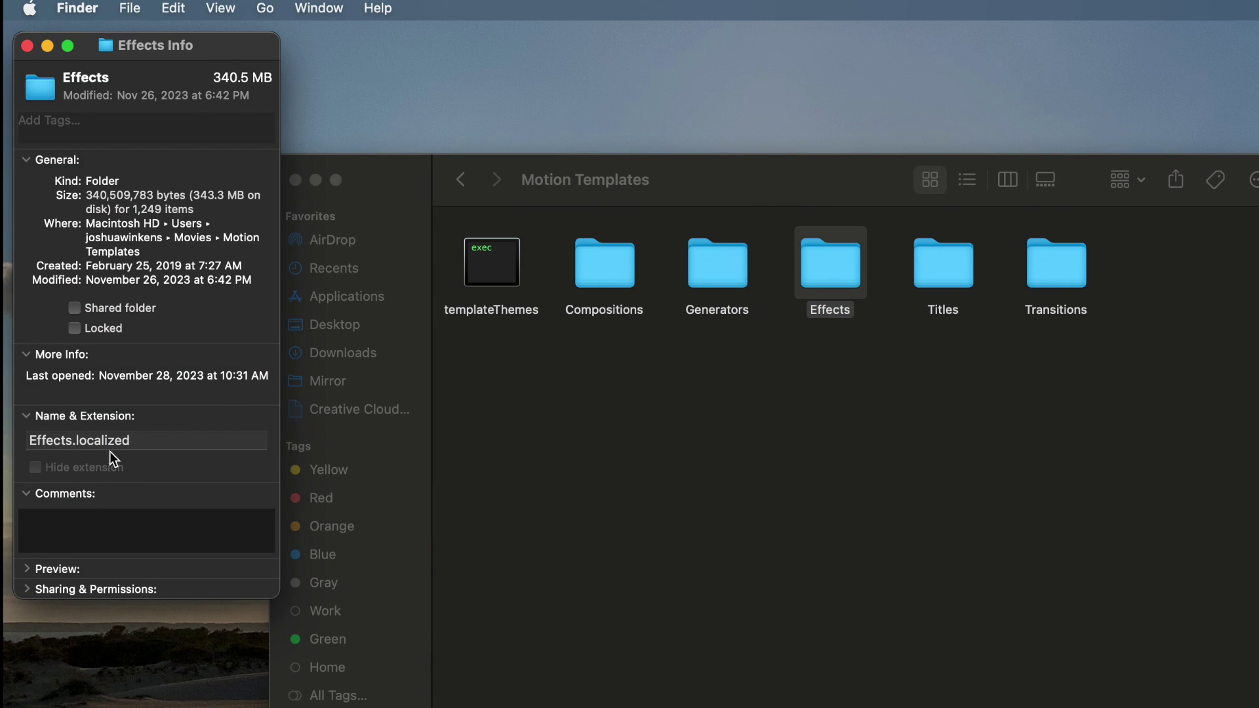
click(26, 45)
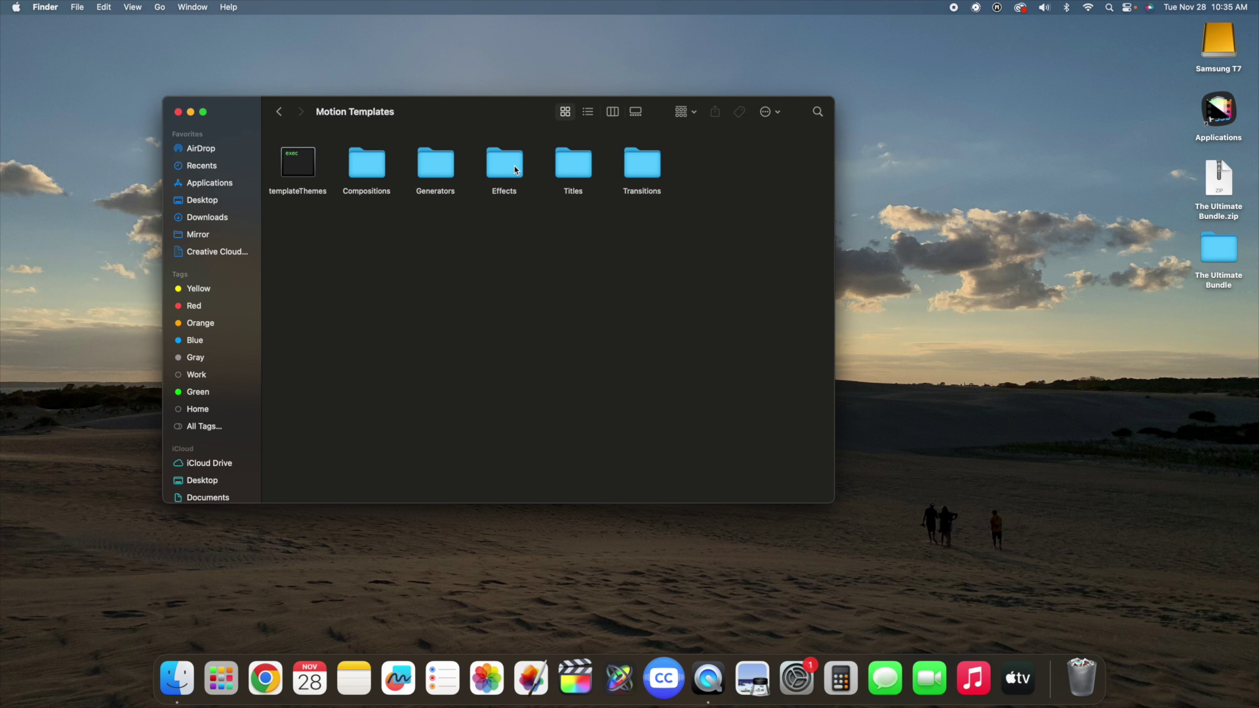
double_click(516, 170)
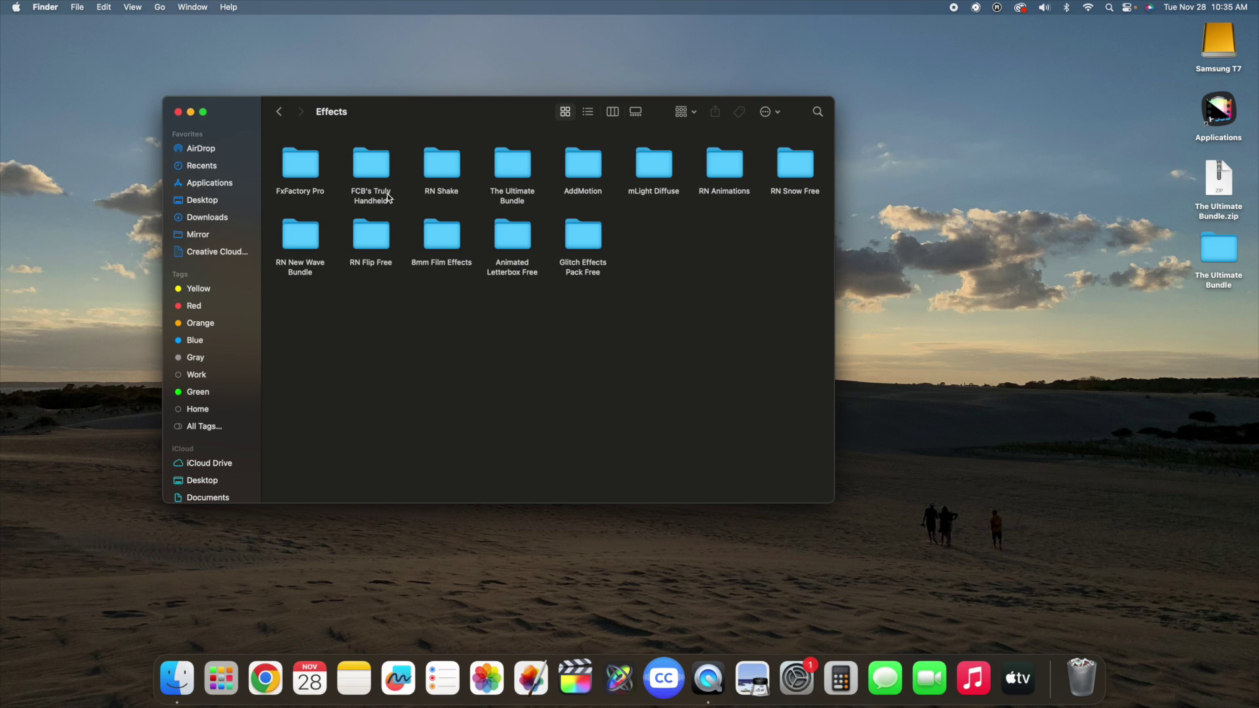
click(279, 111)
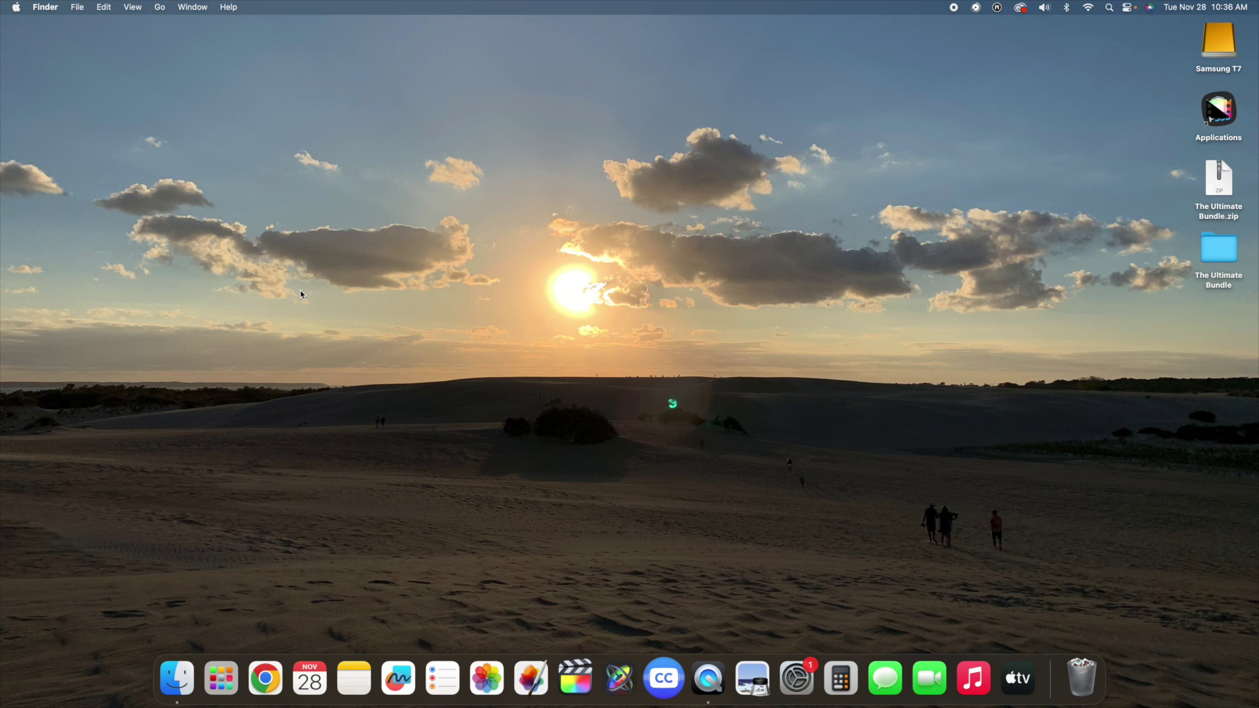
Open a new Finder window and go to the hidden user Library folder.
click(179, 674)
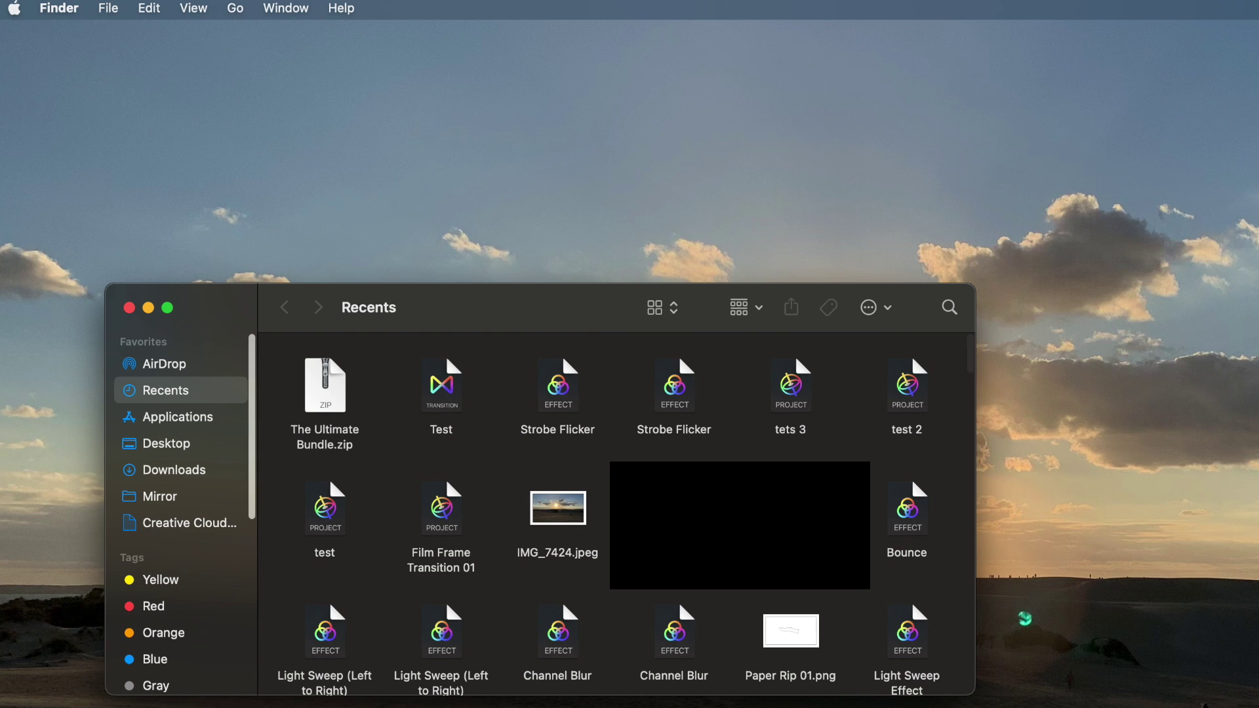
click(174, 423)
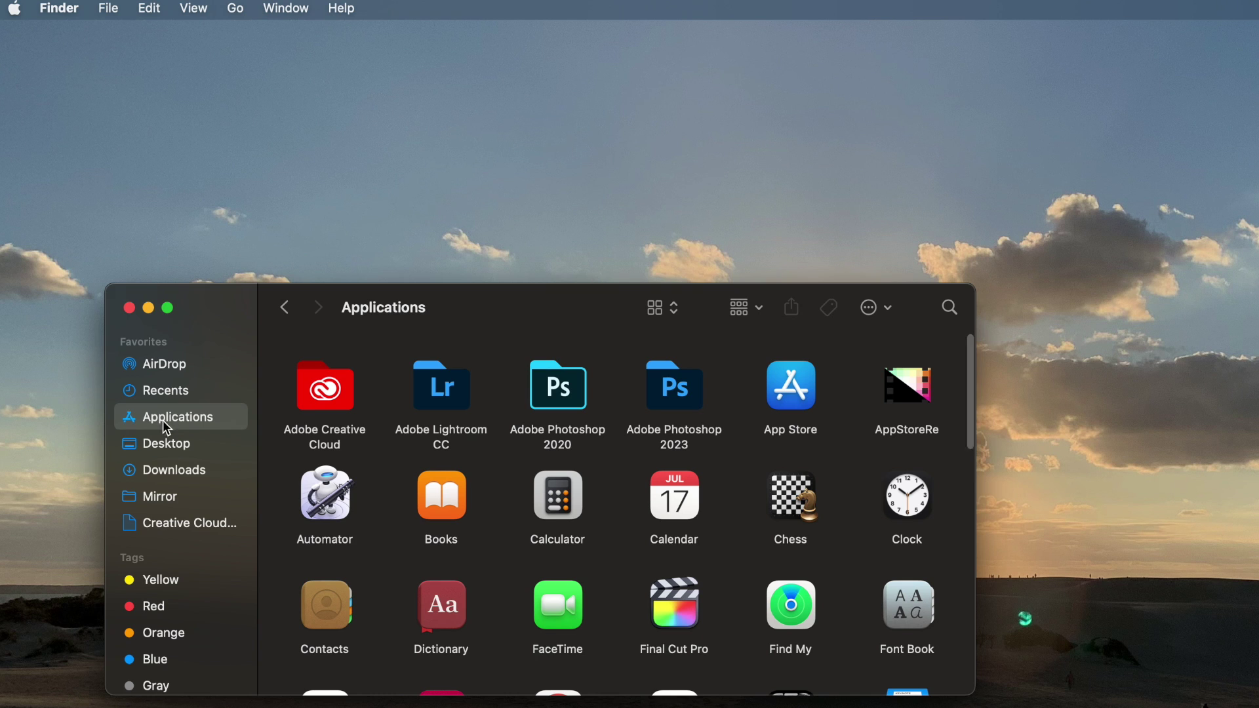
click(237, 7)
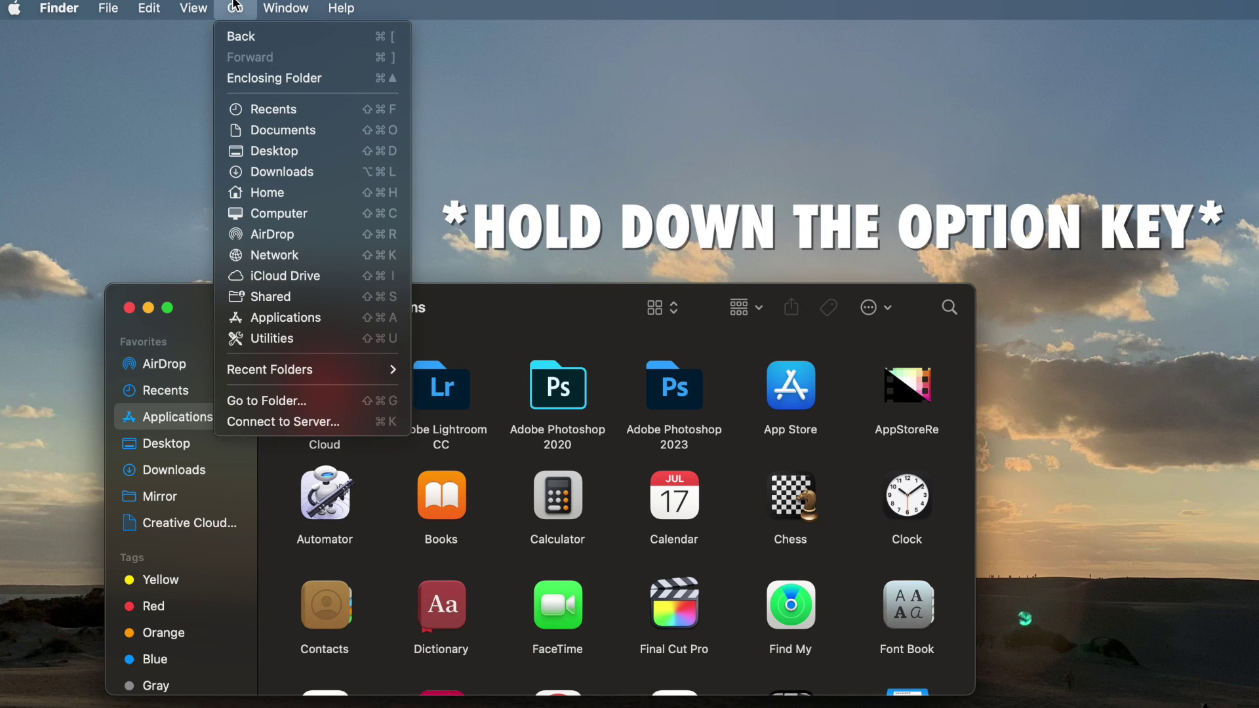
key(alt)
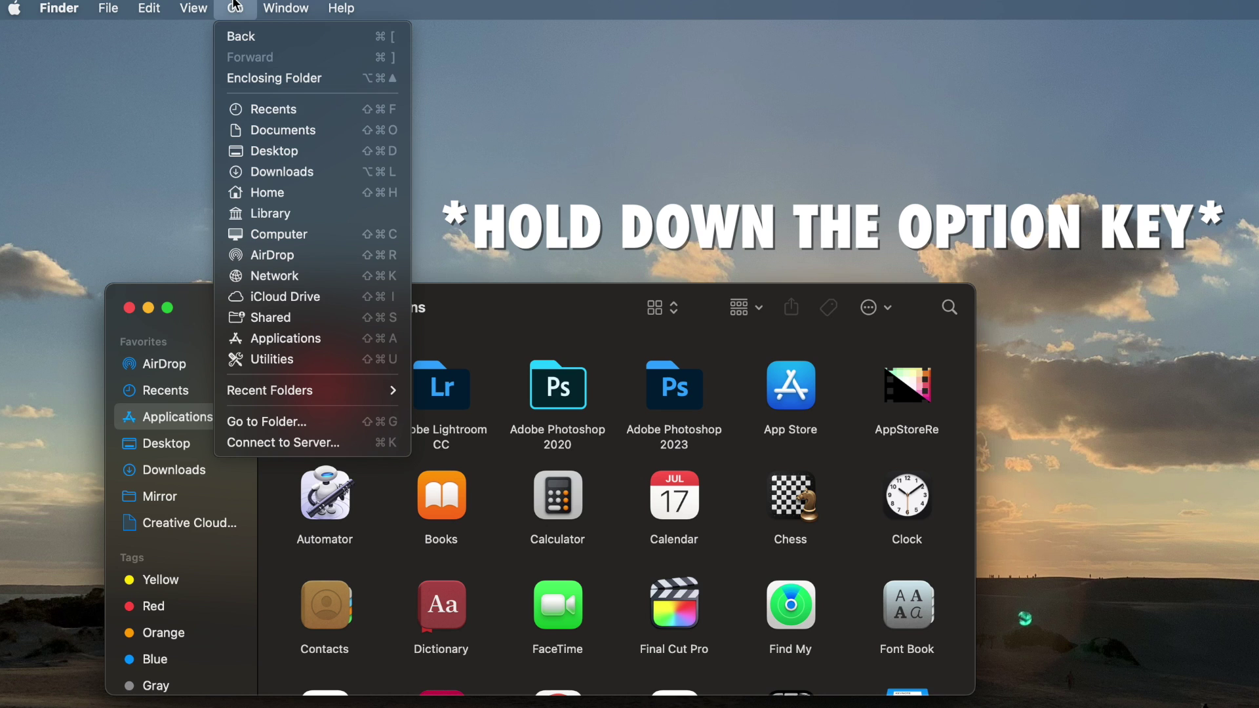
click(264, 214)
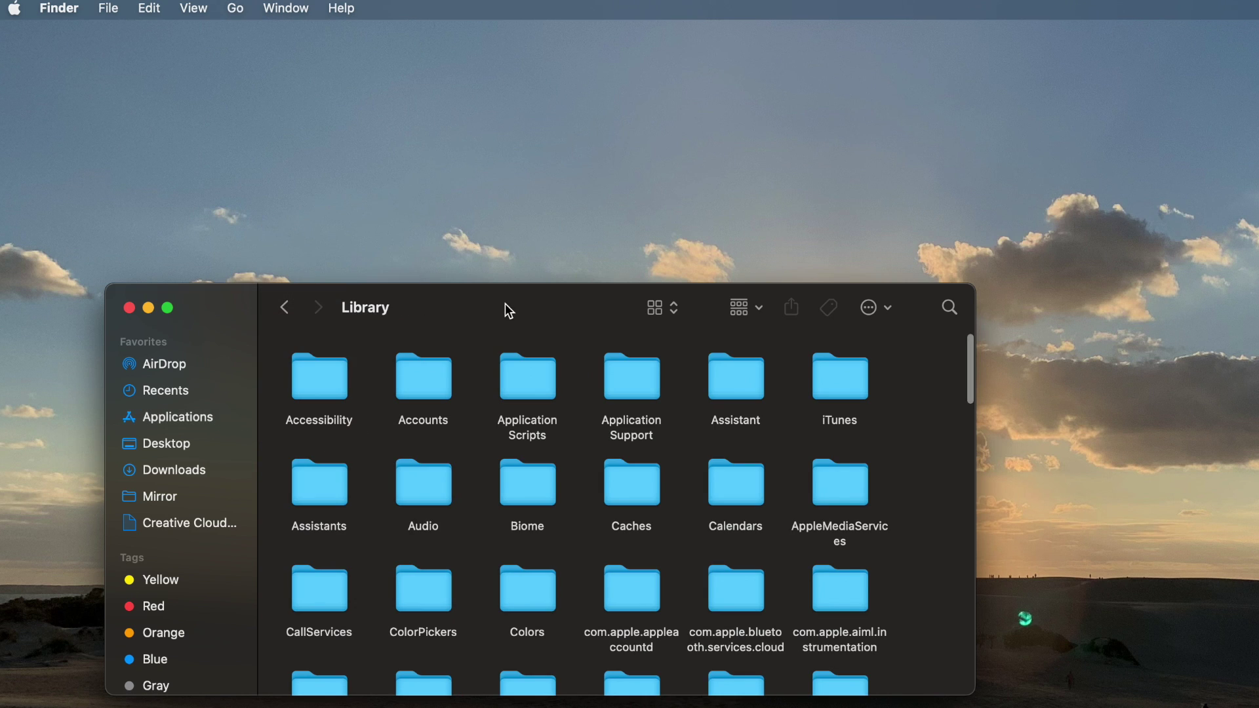
Open the Effects Presets folder inside Application Support and ProApps.
double_click(629, 382)
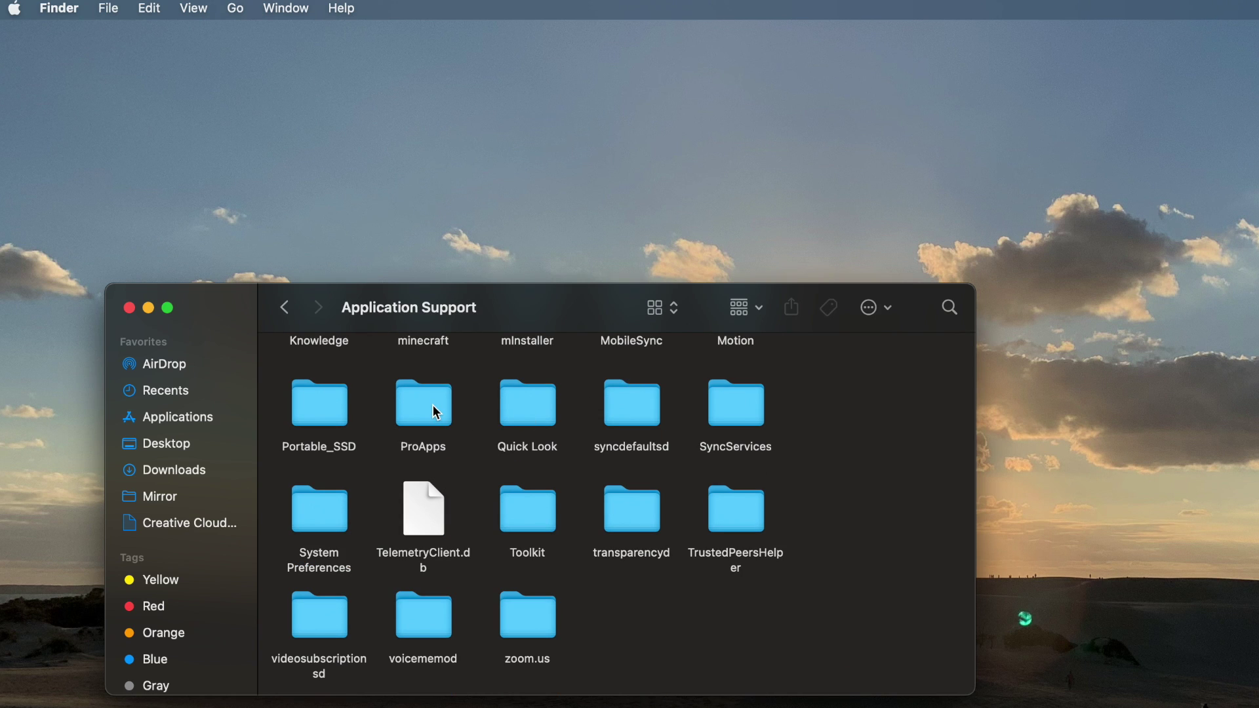
double_click(433, 406)
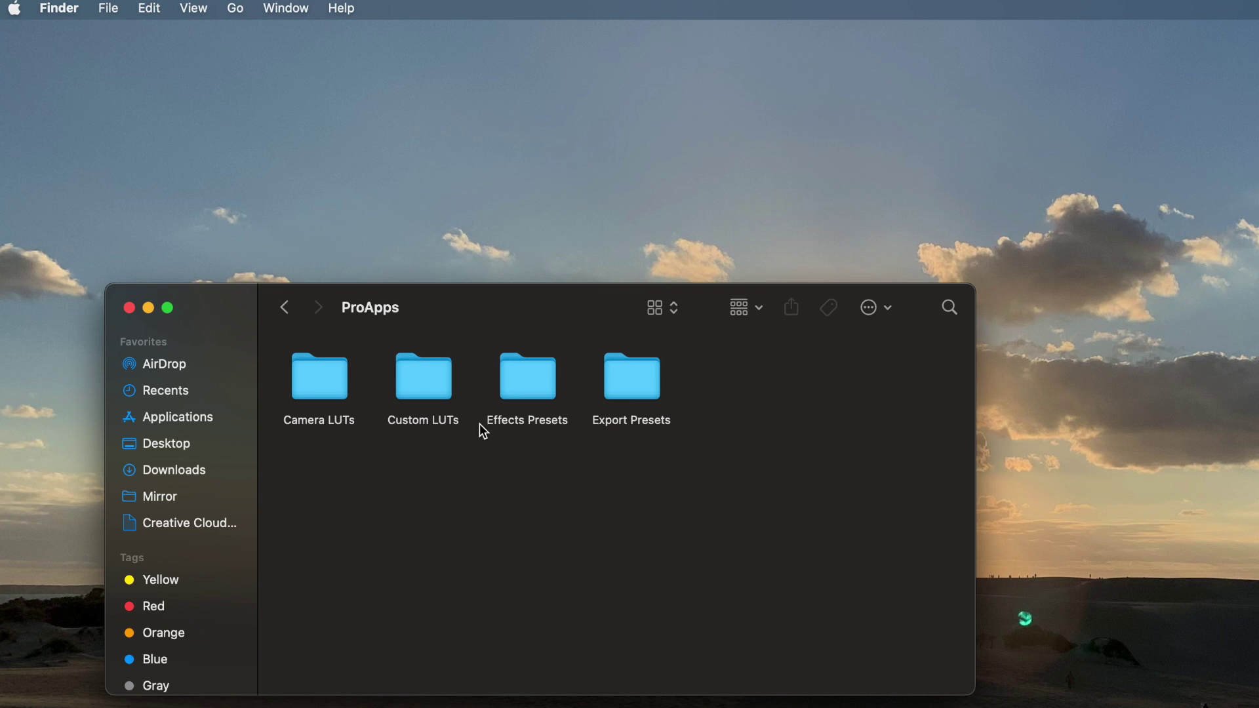
double_click(527, 380)
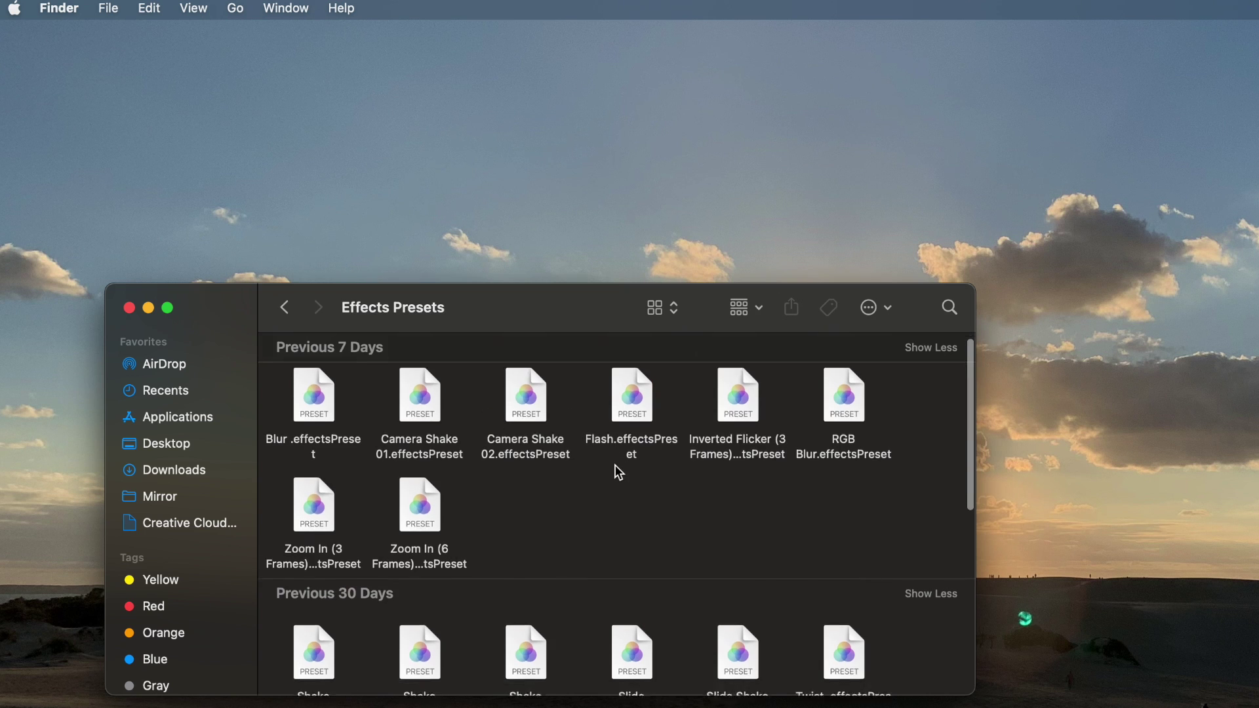
Look through the effect preset files stored in the Effects Presets folder.
scroll(618, 469, down, 5)
scroll(615, 470, down, 5)
scroll(615, 469, up, 10)
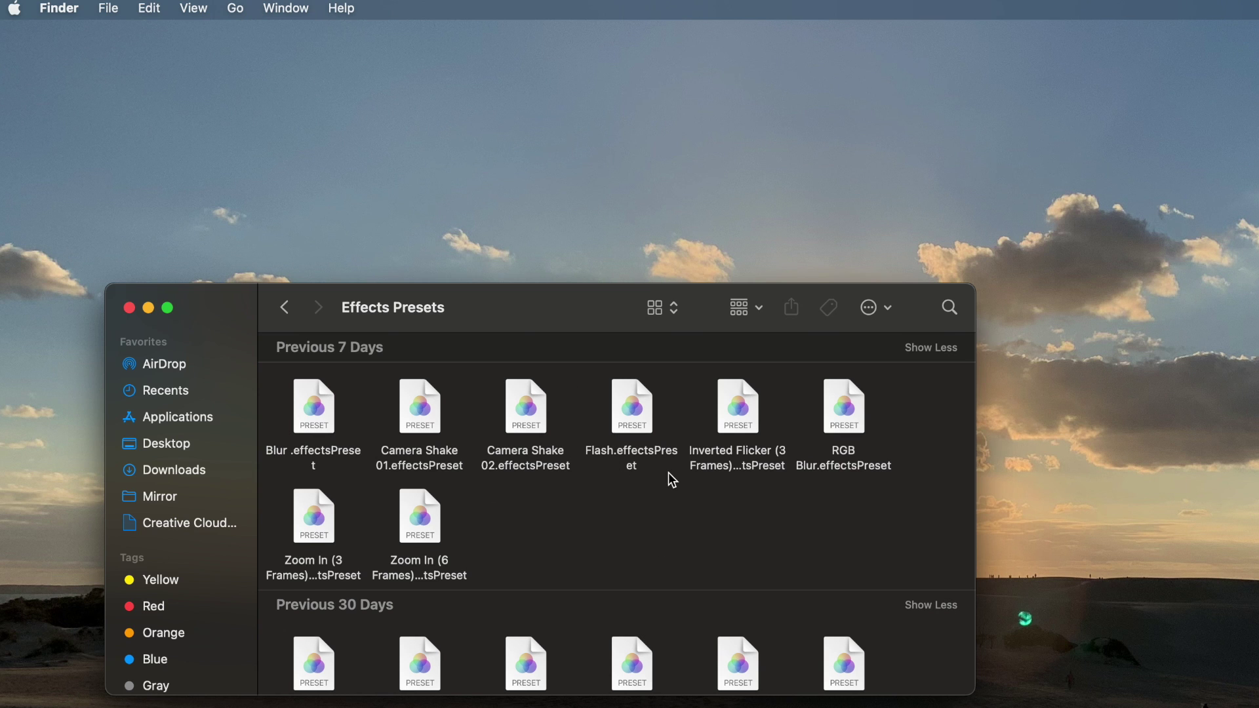
scroll(669, 474, down, 5)
scroll(708, 484, down, 3)
scroll(710, 483, up, 8)
scroll(477, 469, down, 3)
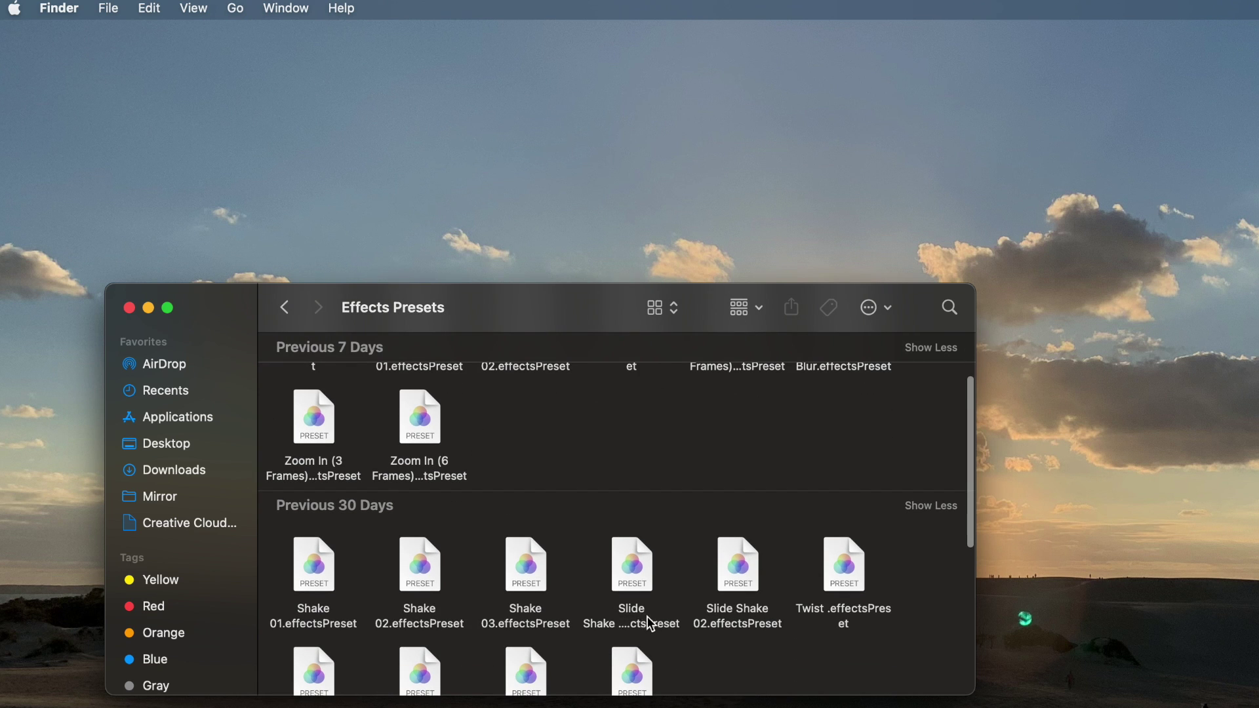
scroll(617, 539, up, 3)
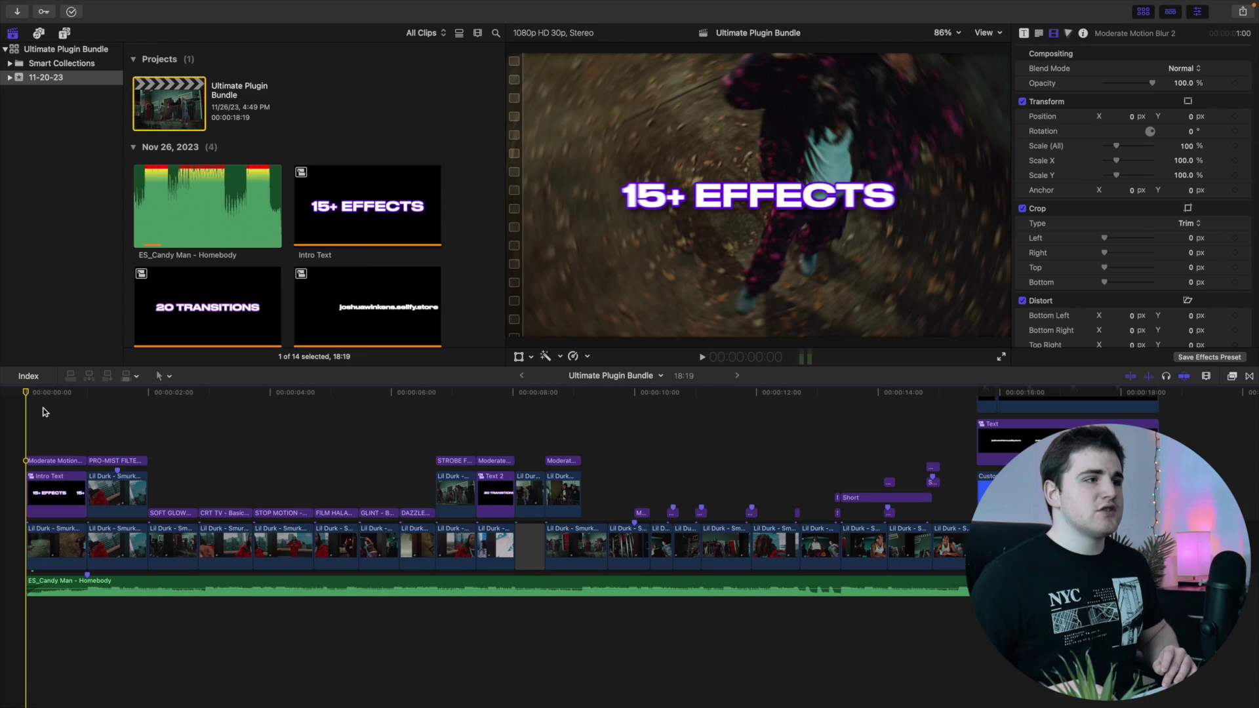
In Final Cut Pro, play the Ultimate Plugin Bundle timeline and return the playhead to the 15+ EFFECTS intro.
key(space)
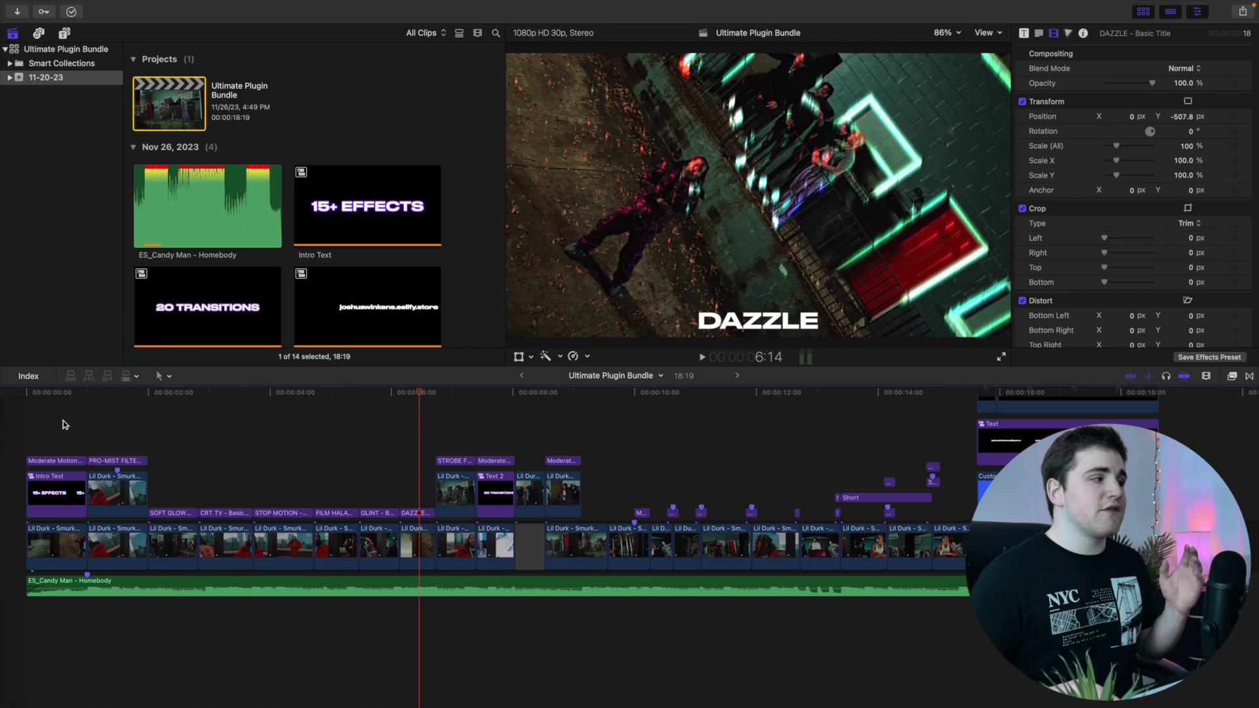
click(62, 423)
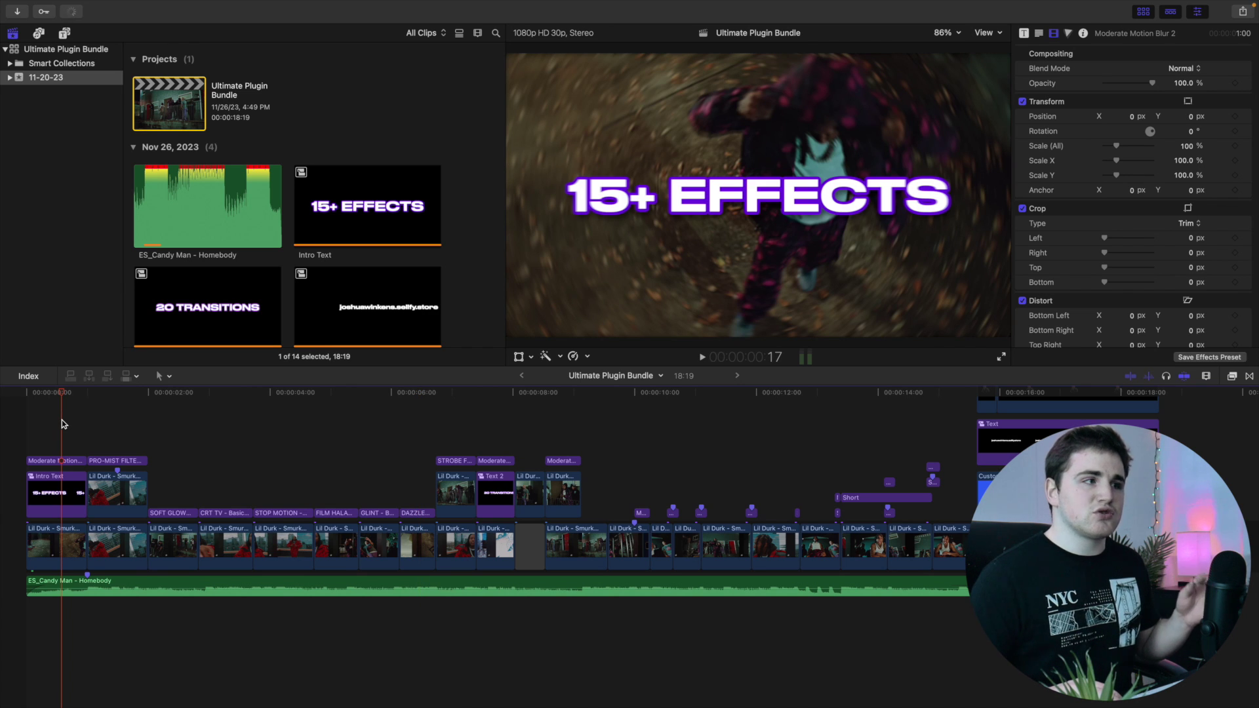
Open the Intro Text compound clip and turn off the Stroke effect on its 15+ EFFECTS title.
key(super+equal)
key(super+equal)
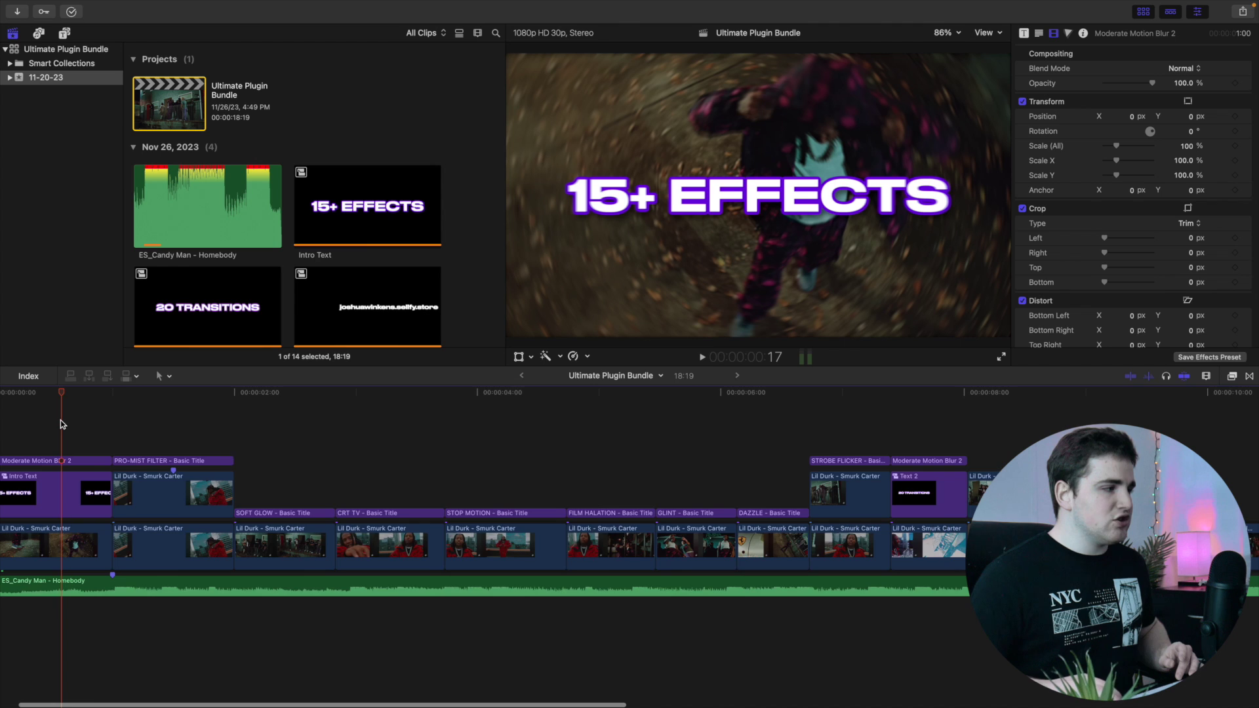
double_click(106, 492)
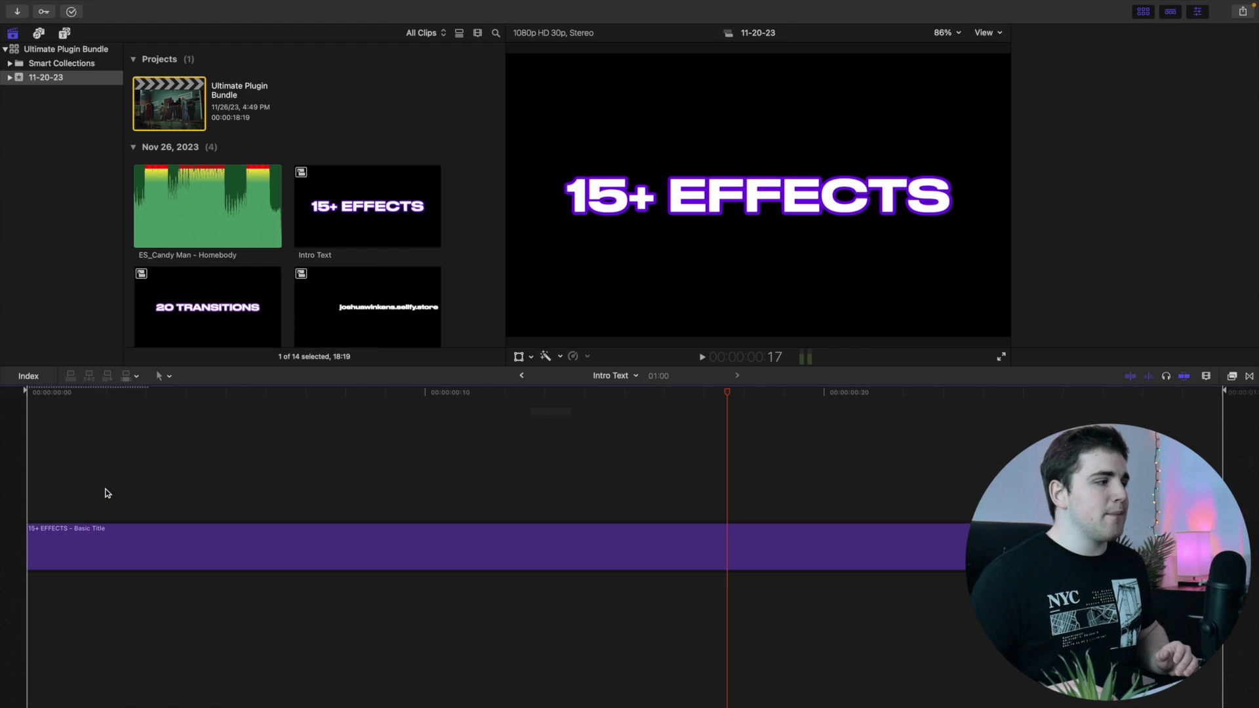
click(561, 545)
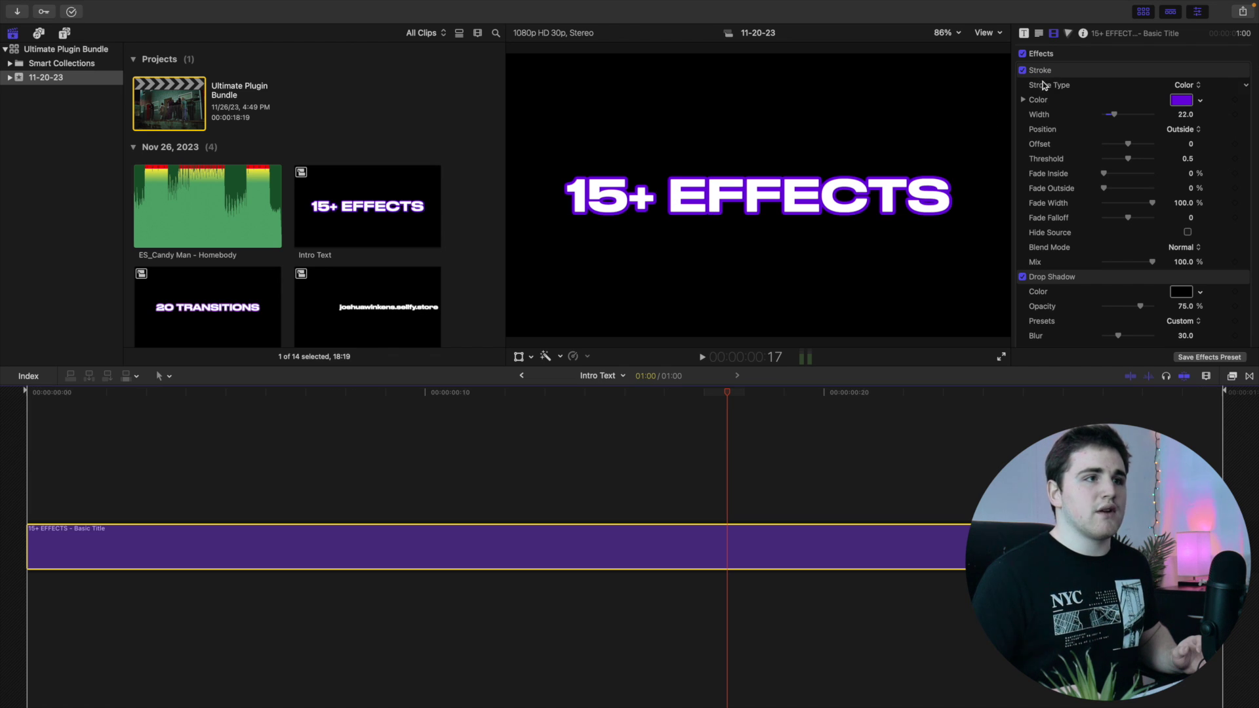
click(1023, 71)
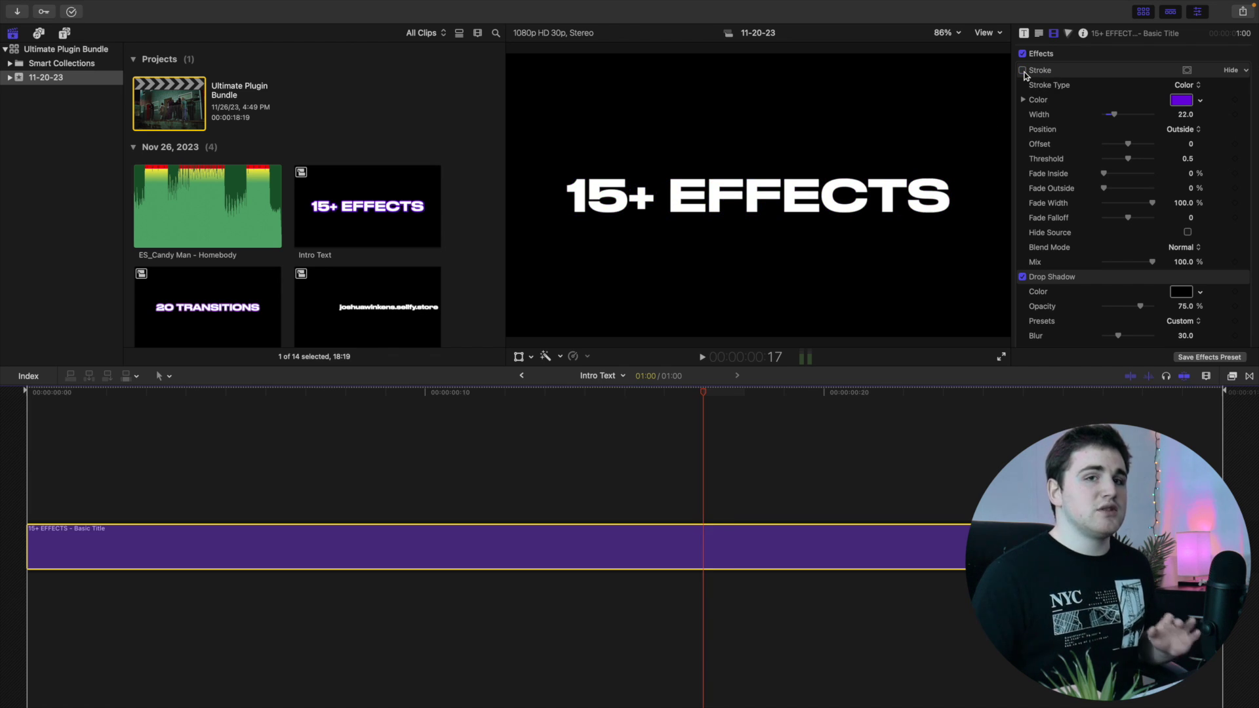
Turn the title's Stroke effect back on, set its width to 32 and light green color, and return to the Ultimate Plugin Bundle project.
click(1023, 71)
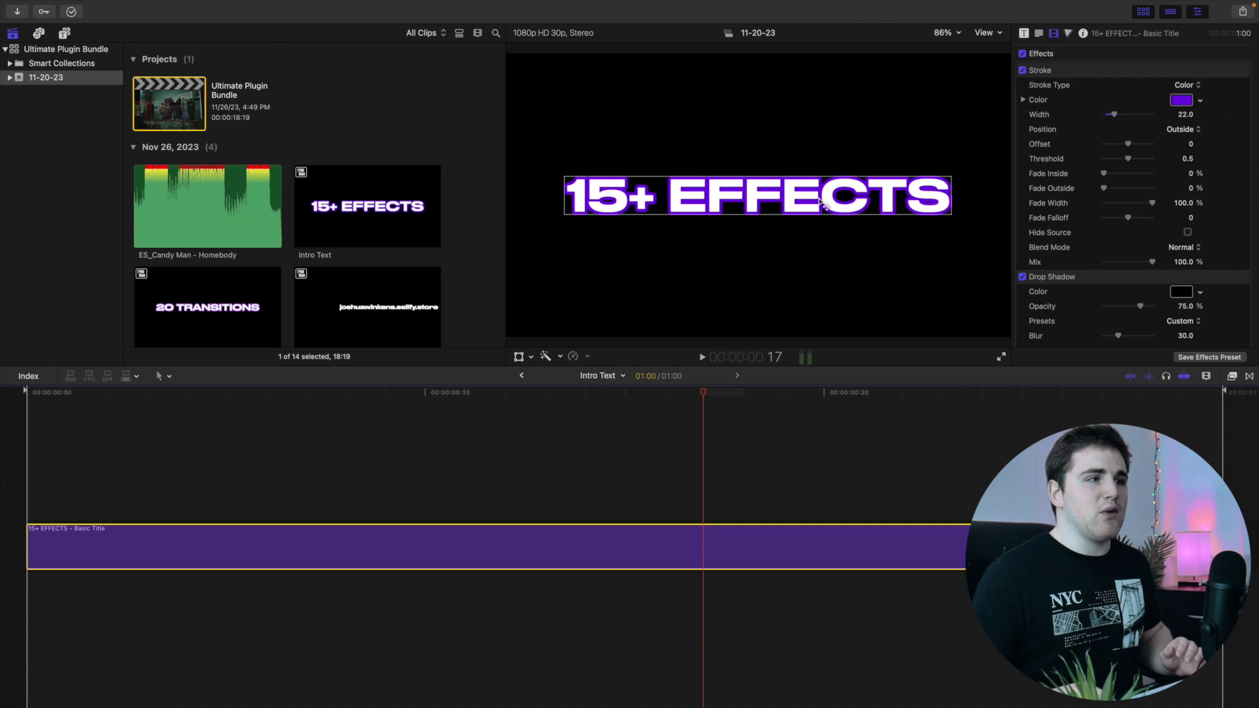
drag(1122, 116, 1170, 143)
click(1200, 101)
click(1170, 144)
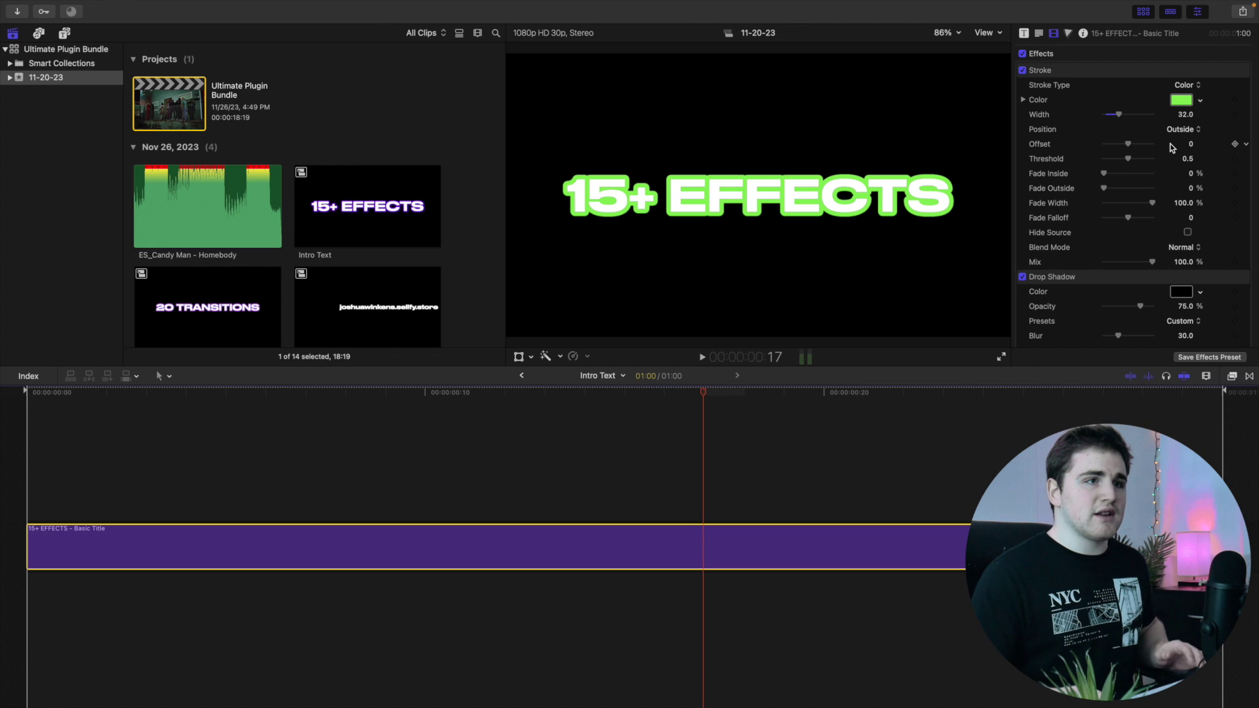
click(521, 376)
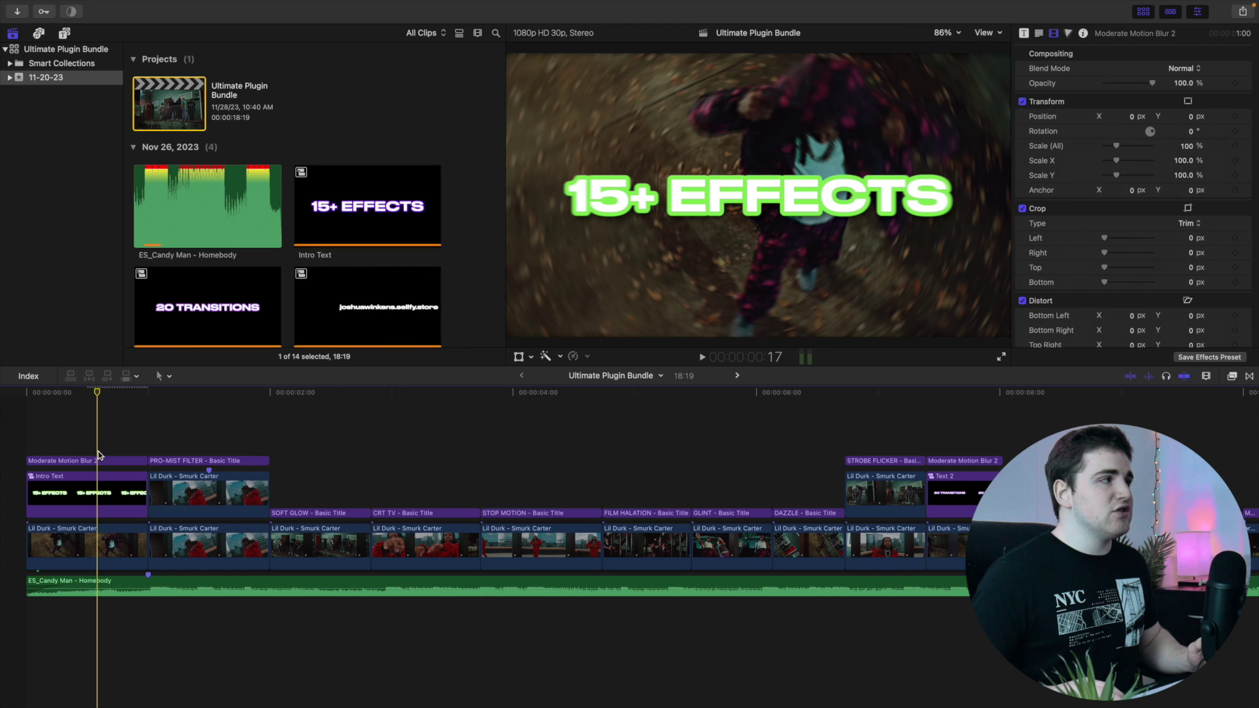
Disable the connected clip above the PRO-MIST FILTER shot and compare the shot with its Pro Mist Filter effect off and on.
click(228, 441)
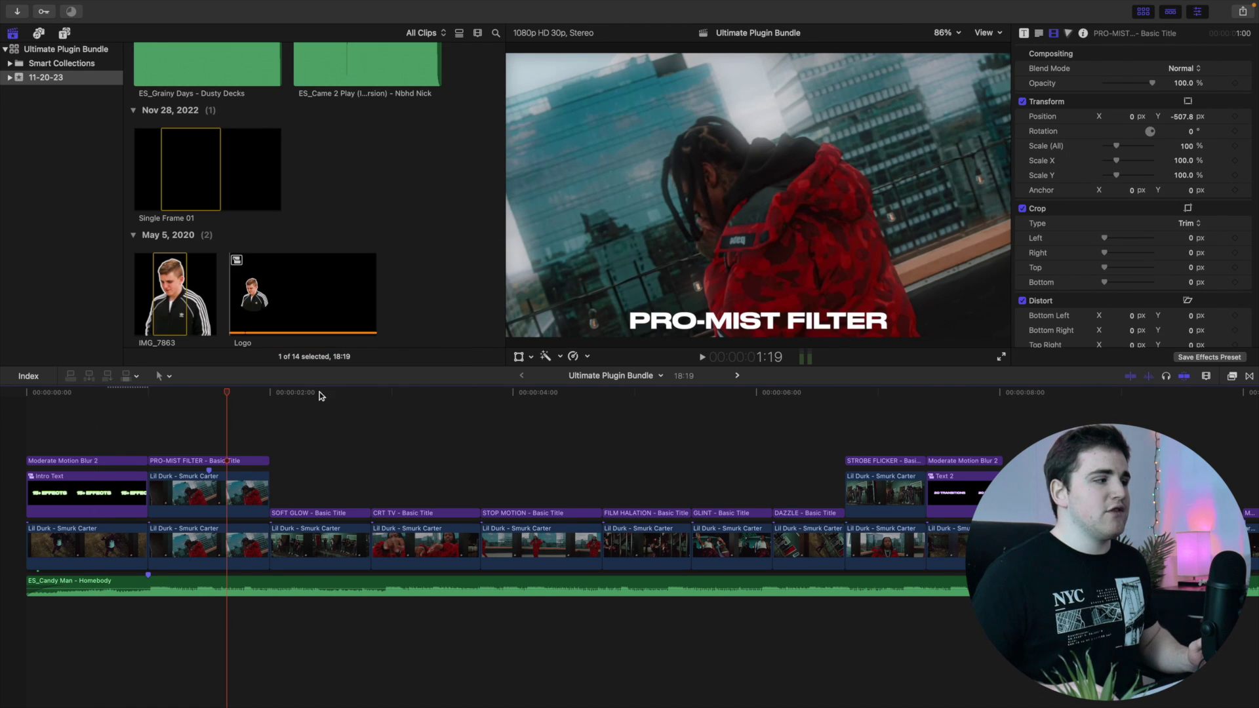
click(231, 500)
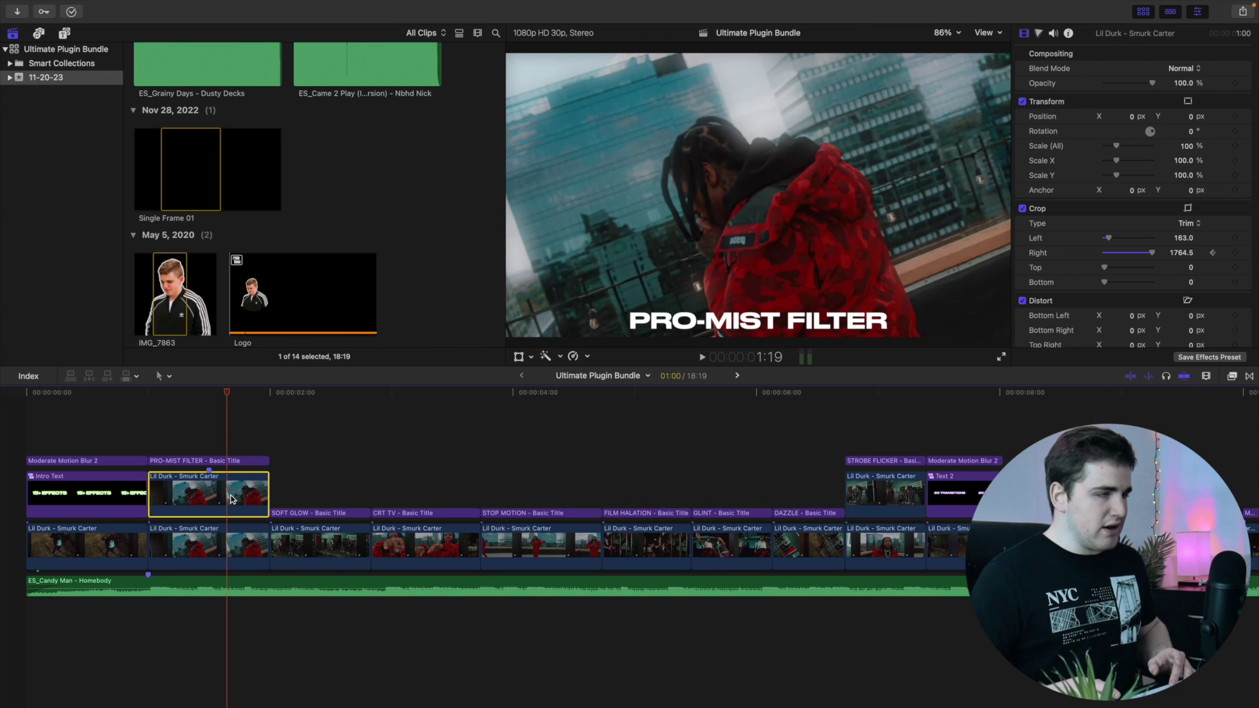
key(v)
click(226, 545)
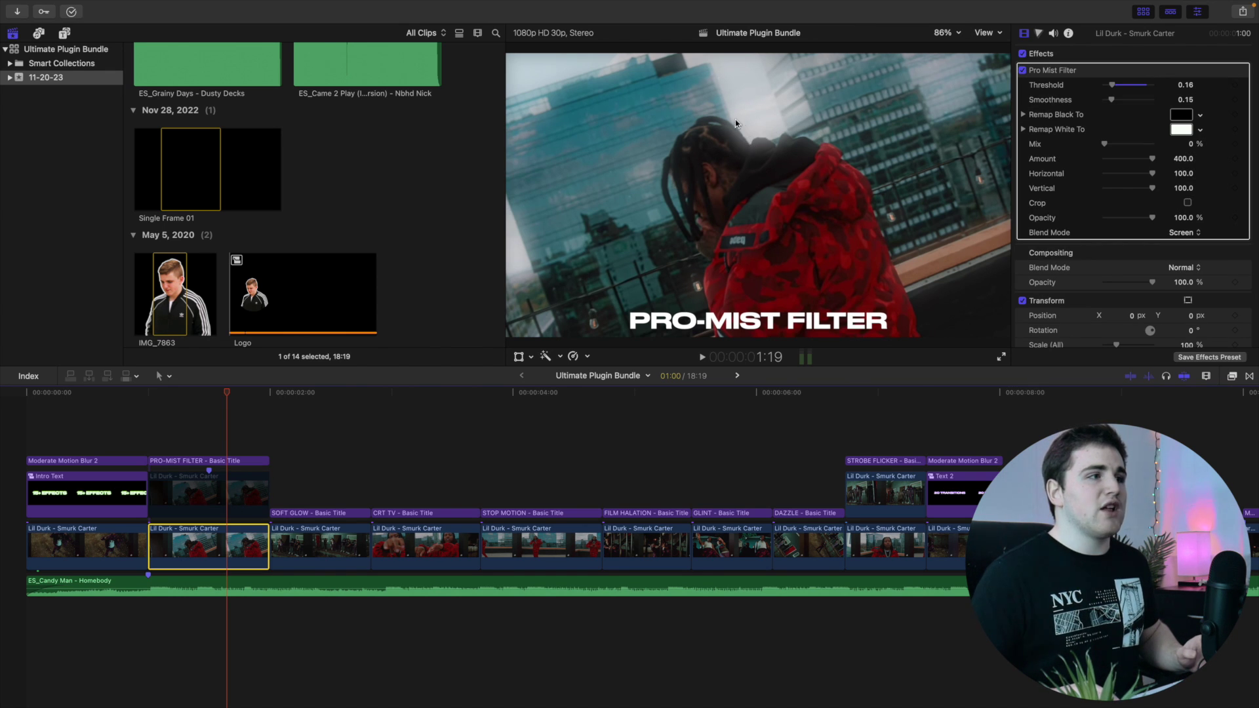
click(1024, 71)
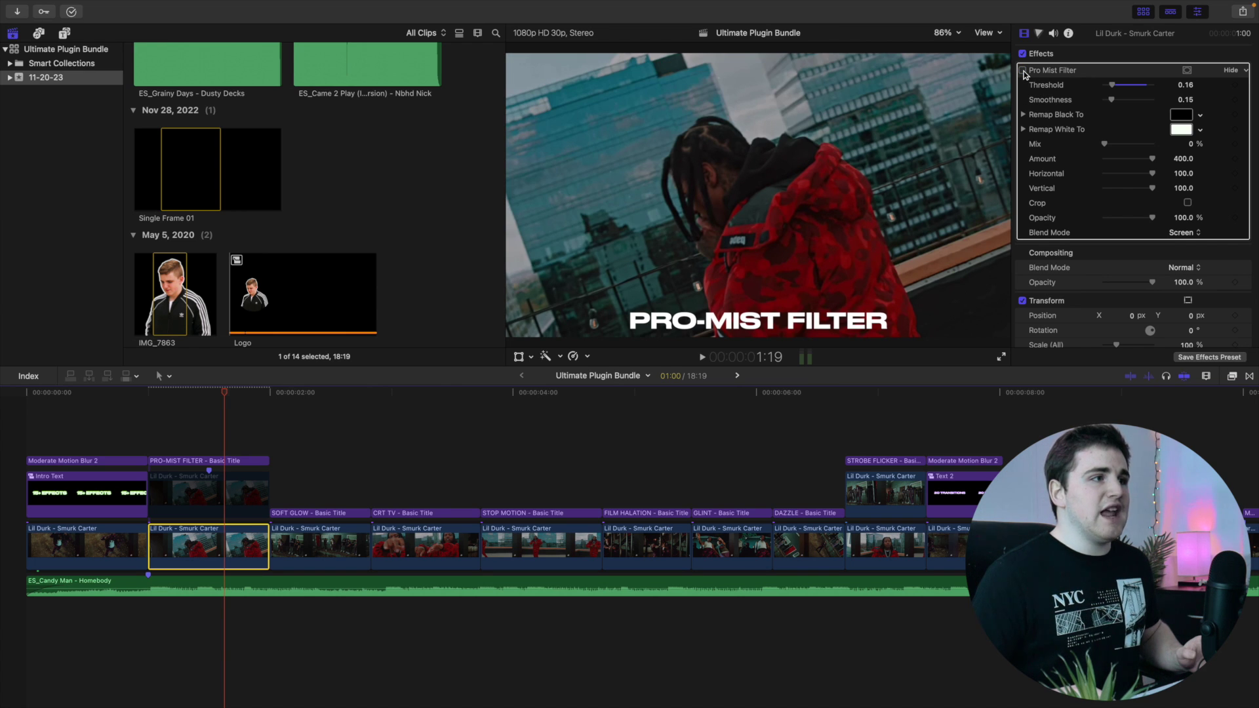
click(1023, 71)
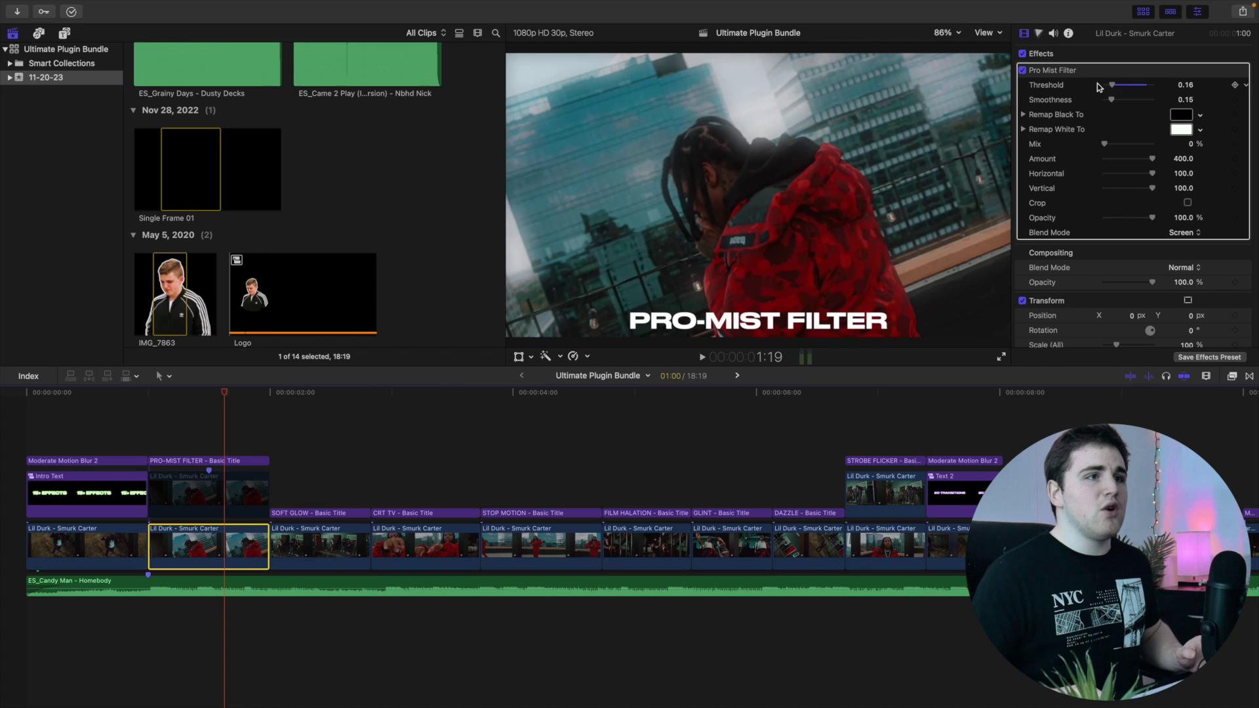
Try the Pro Mist Filter at Threshold 0 and restore it to 0.16, keeping Amount at 400.
drag(1113, 85, 1104, 87)
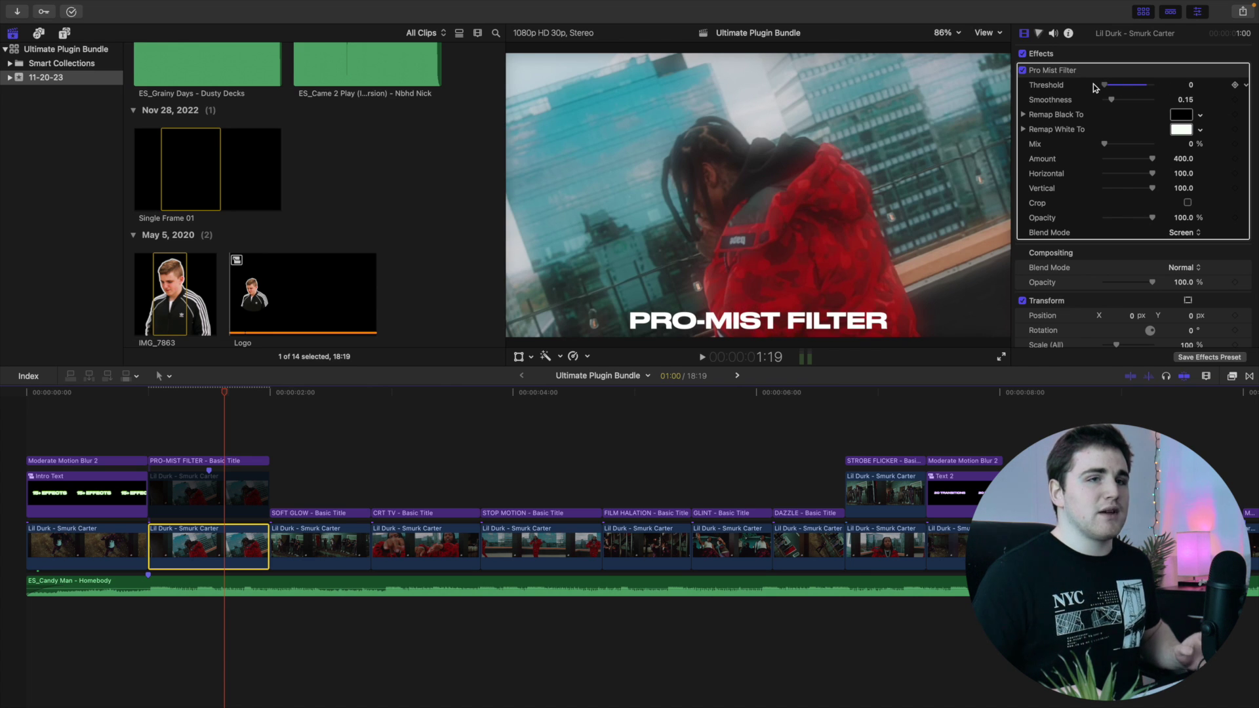
mouse_move(1096, 84)
mouse_down()
mouse_move(1136, 90)
mouse_move(1112, 85)
mouse_up()
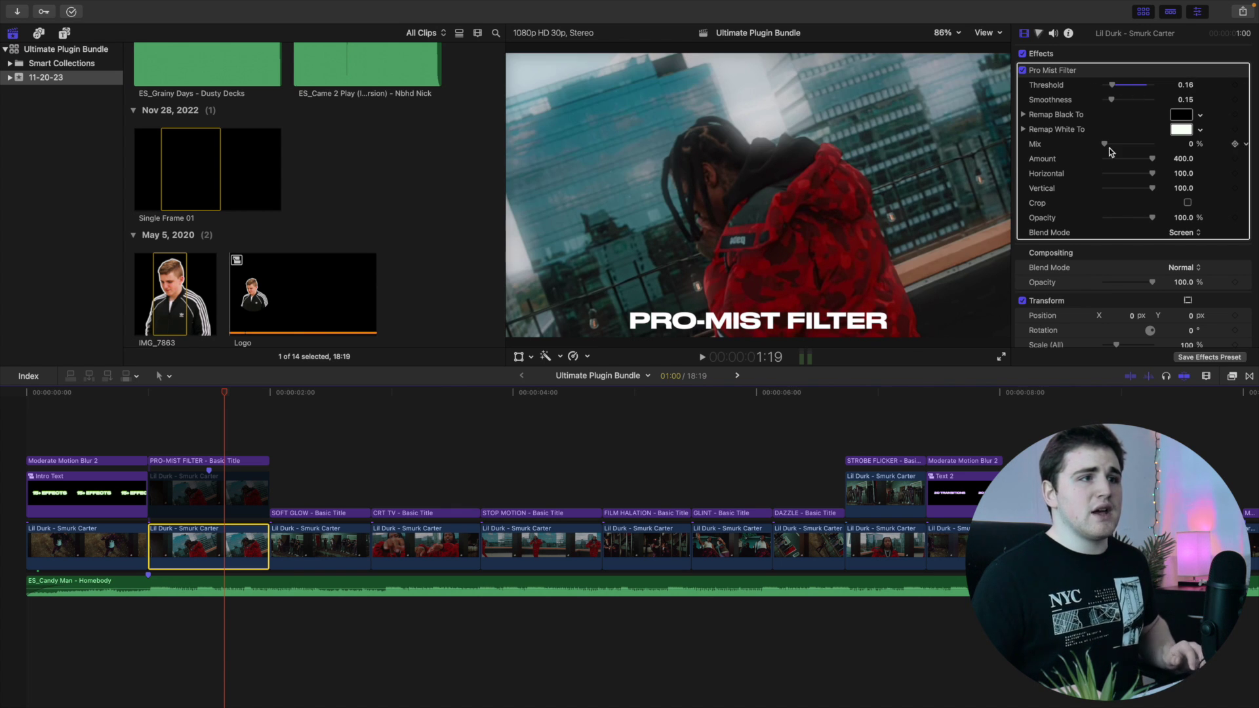
drag(1180, 158, 1184, 158)
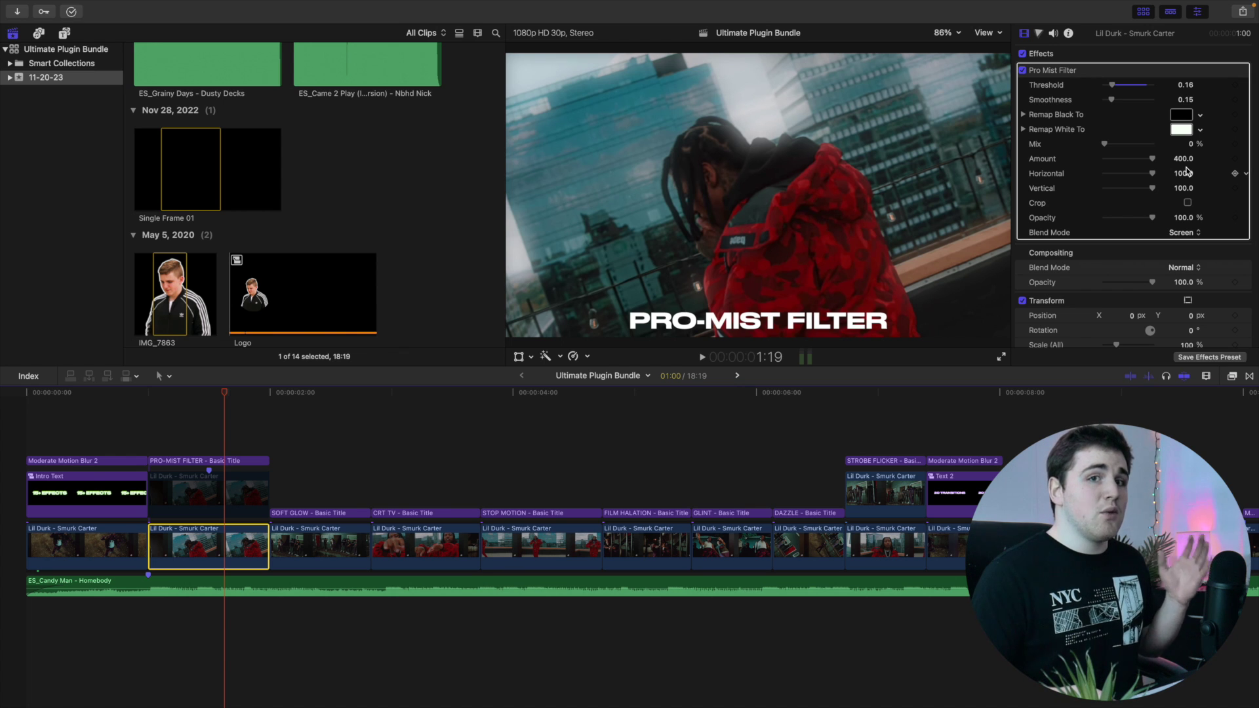
click(331, 466)
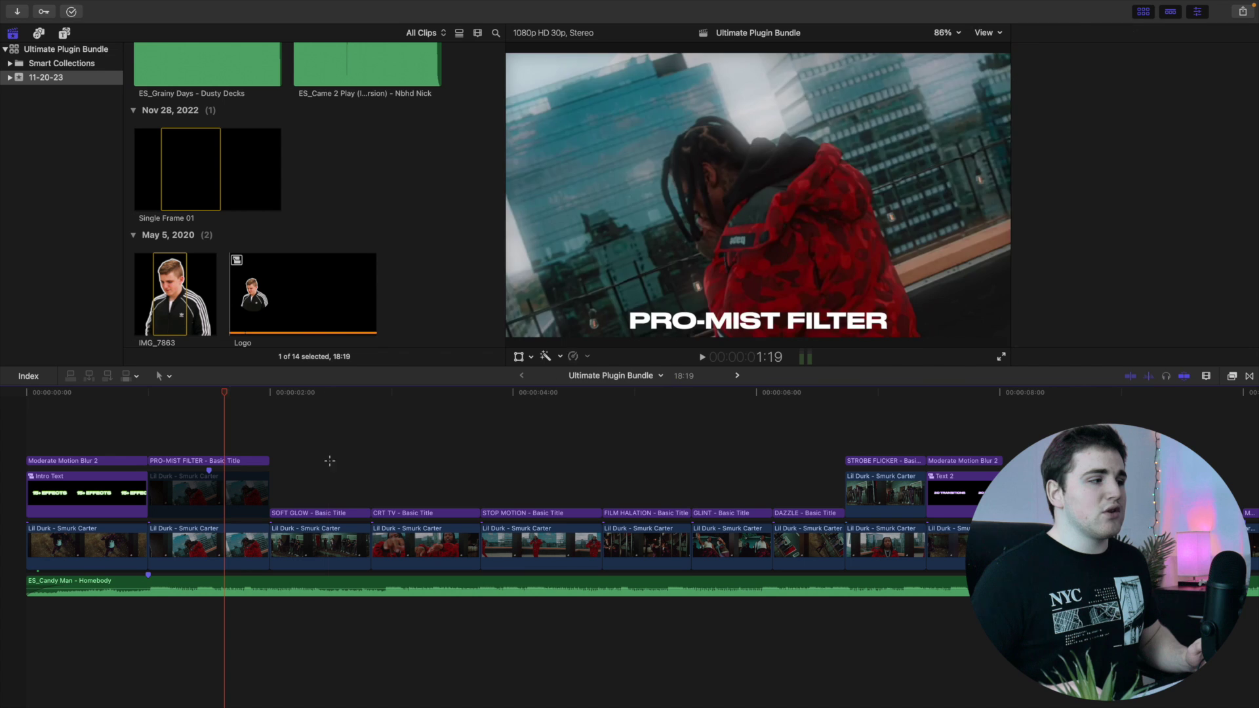
Compare the SOFT GLOW shot with its Soft Focus effect off and on.
click(335, 542)
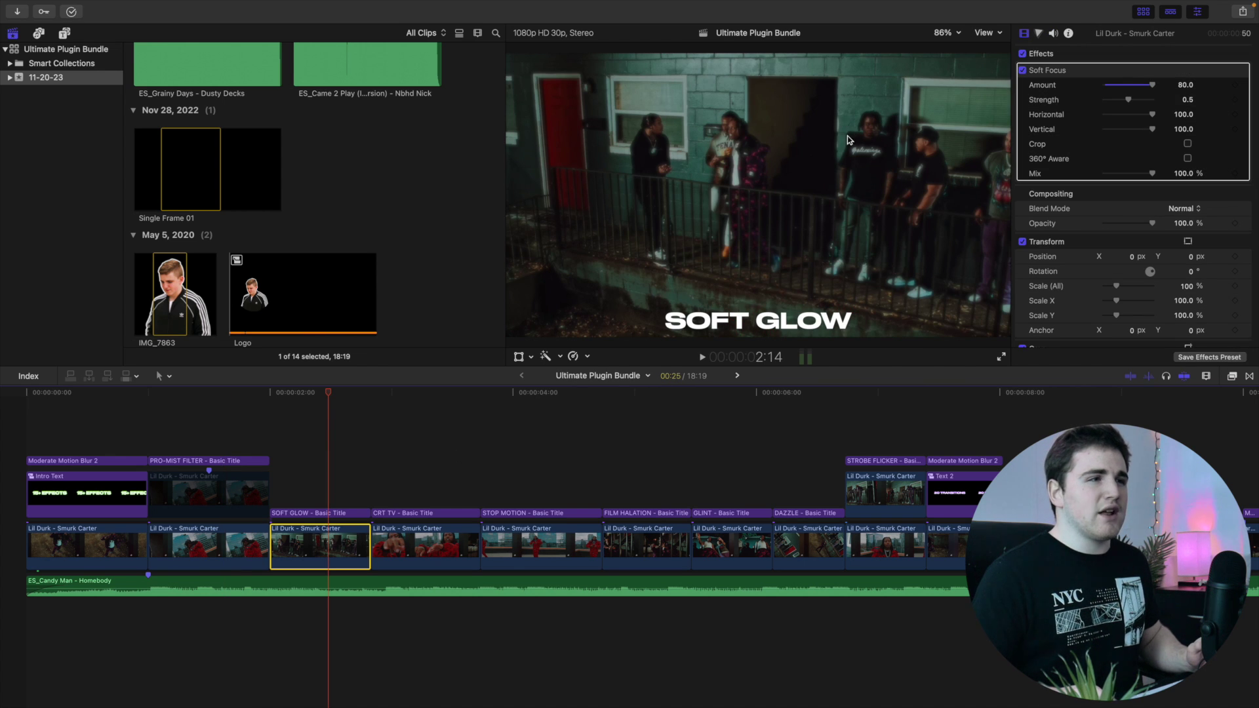
click(1022, 70)
click(1022, 71)
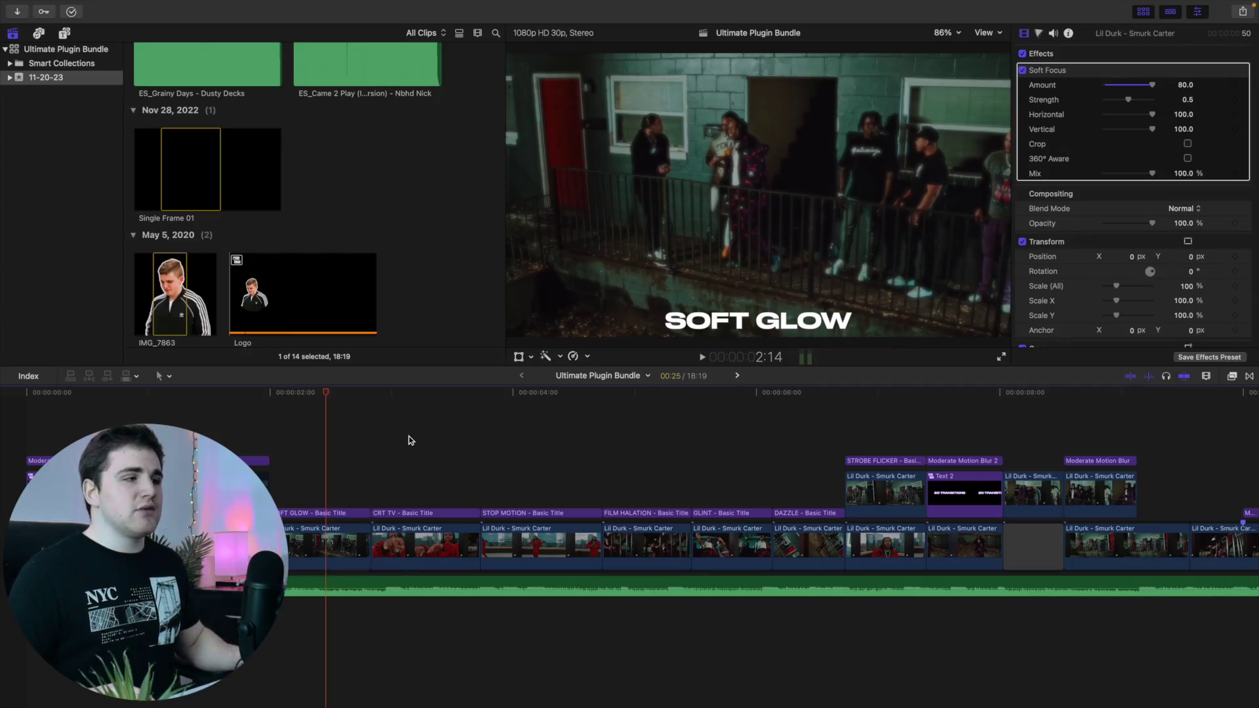
Compare the CRT TV shot with its CRT TV effect off and on.
click(407, 437)
click(412, 548)
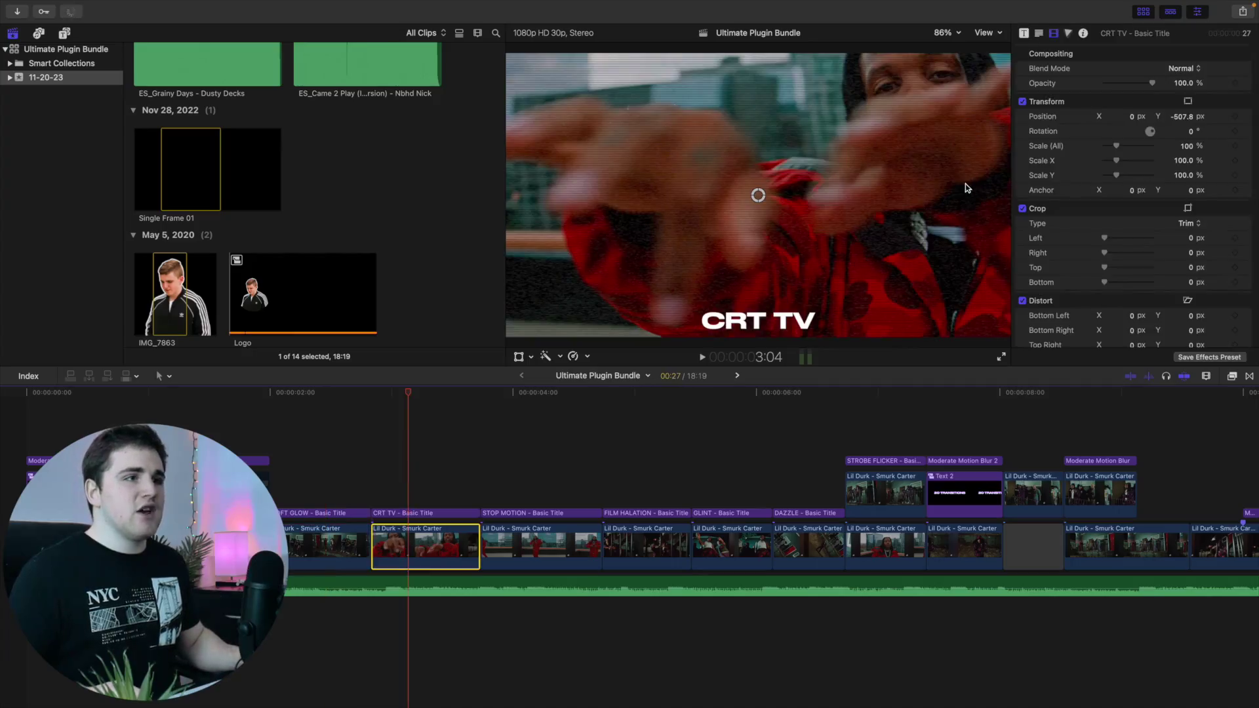
click(1023, 70)
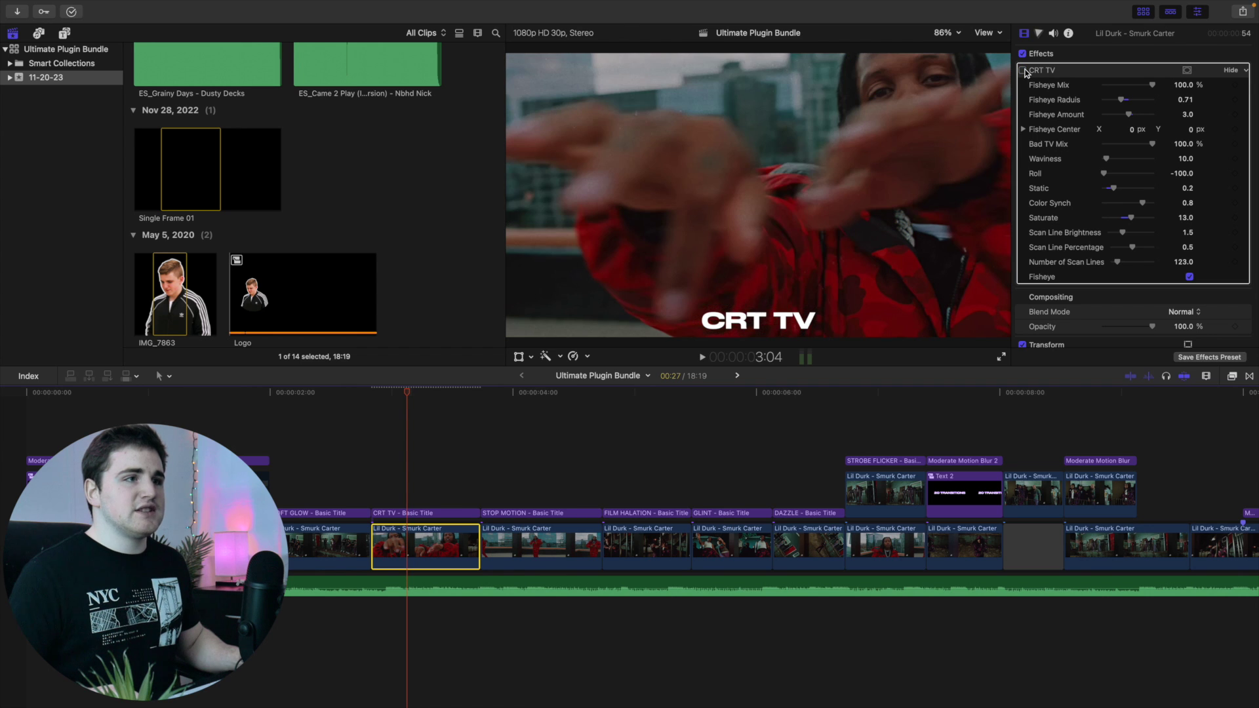
click(1023, 70)
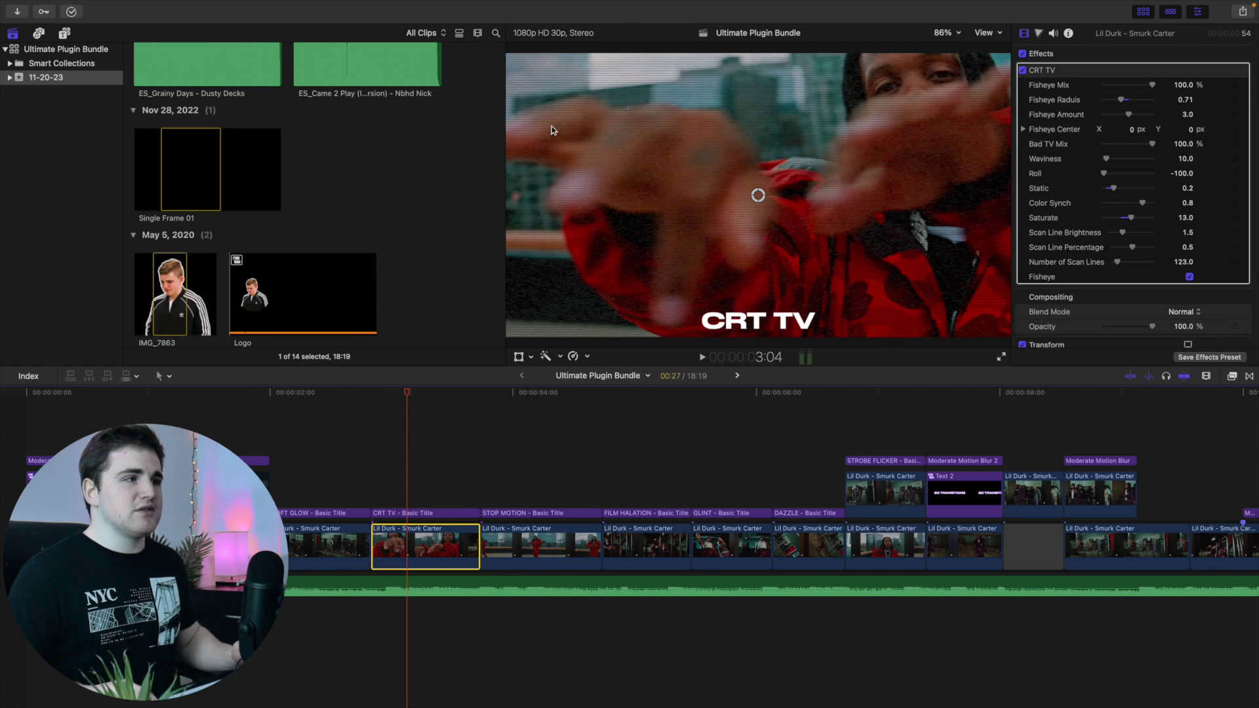
At 3:08 in the CRT TV shot, try different fisheye and Saturate settings, including Saturate 100, and undo them.
mouse_move(407, 393)
mouse_down()
mouse_move(391, 393)
mouse_move(459, 401)
mouse_move(413, 400)
mouse_move(425, 401)
mouse_up()
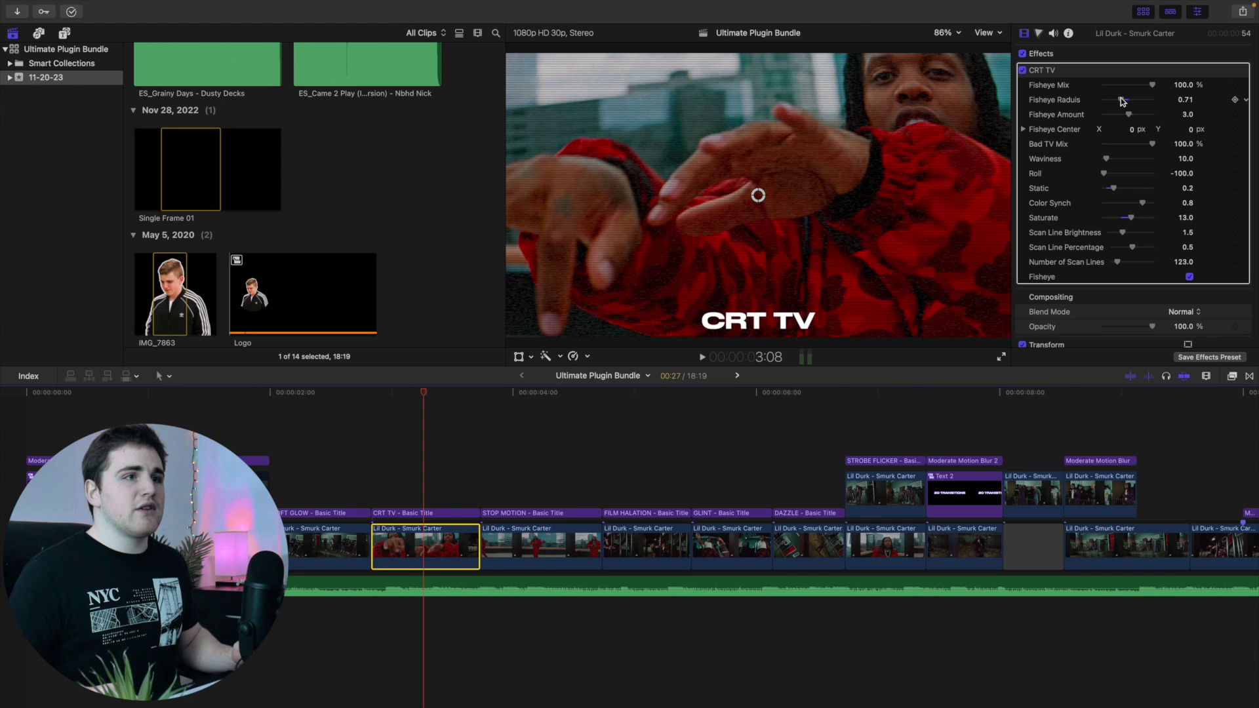
drag(1122, 100, 1128, 117)
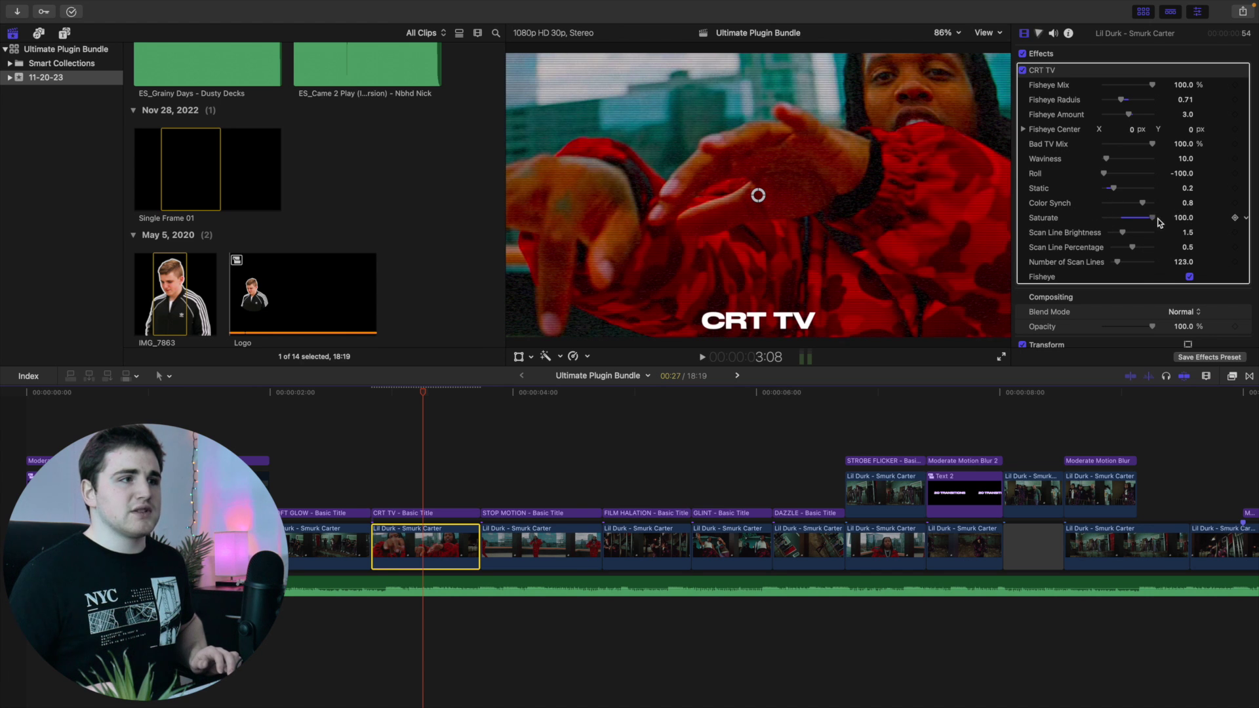
drag(1133, 218, 1079, 215)
key(super+z)
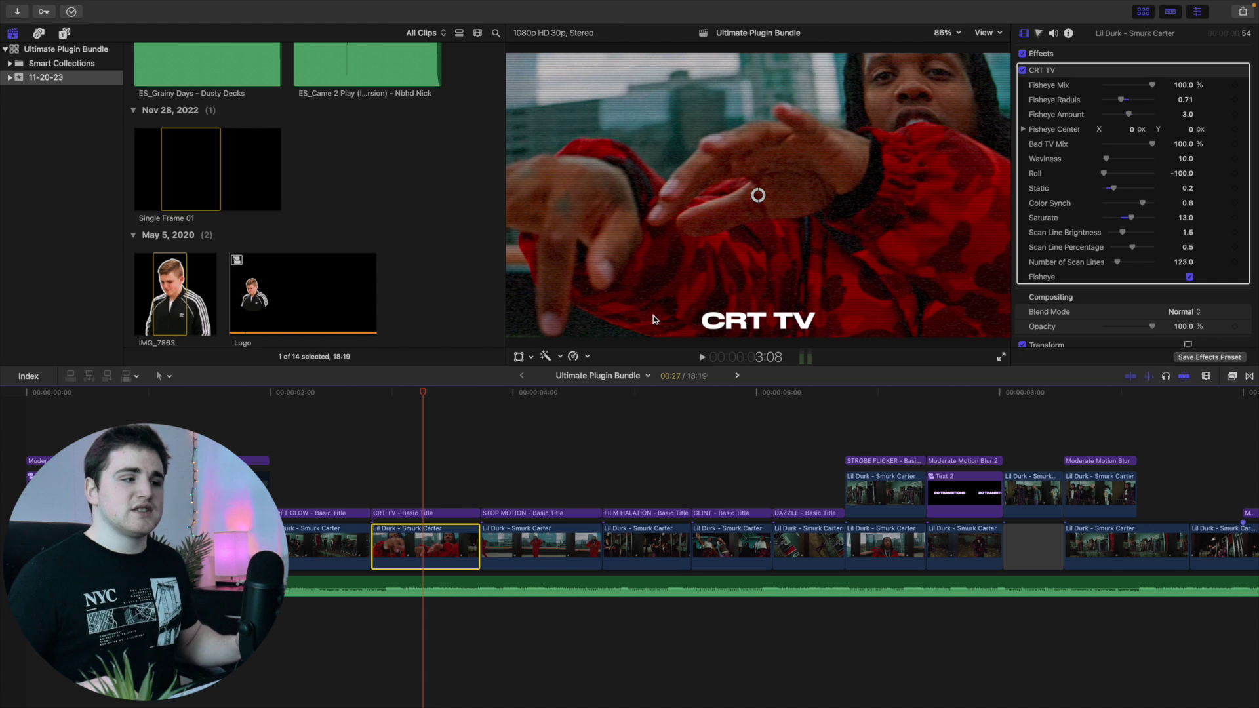
click(538, 464)
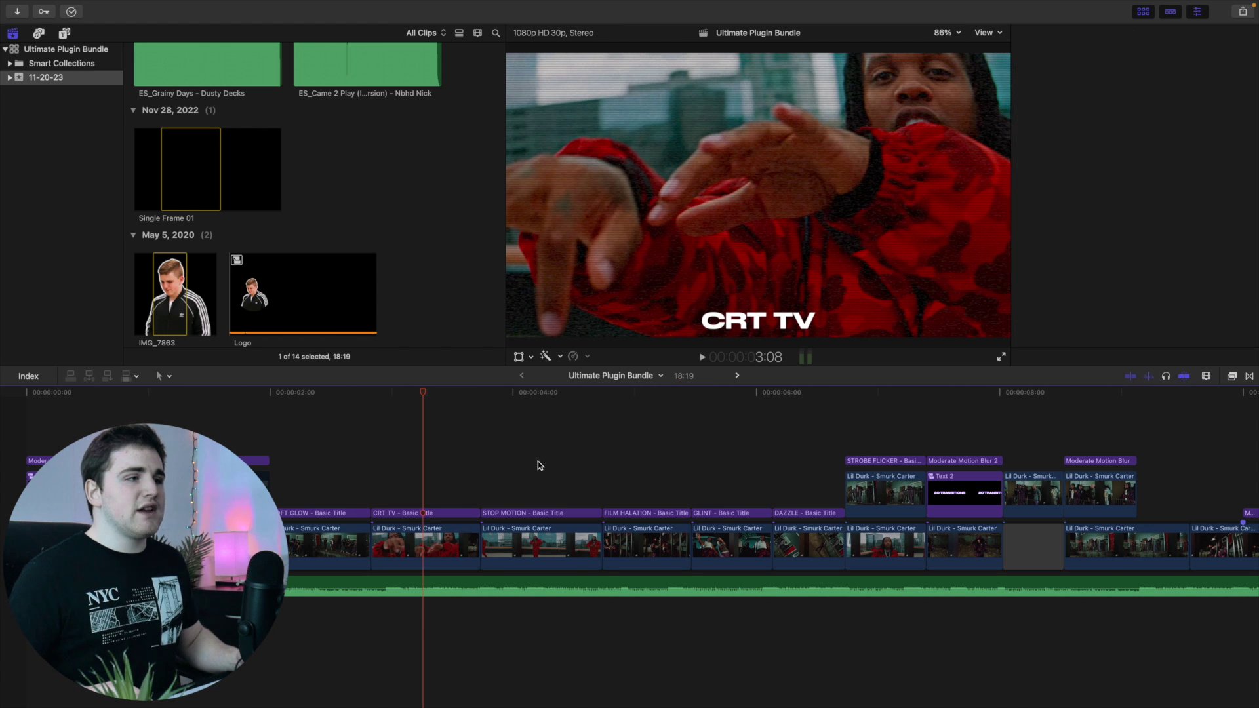
Play the STOP MOTION shot from its start with its Stop Motion effect on, and replay it with the effect turned off.
click(482, 469)
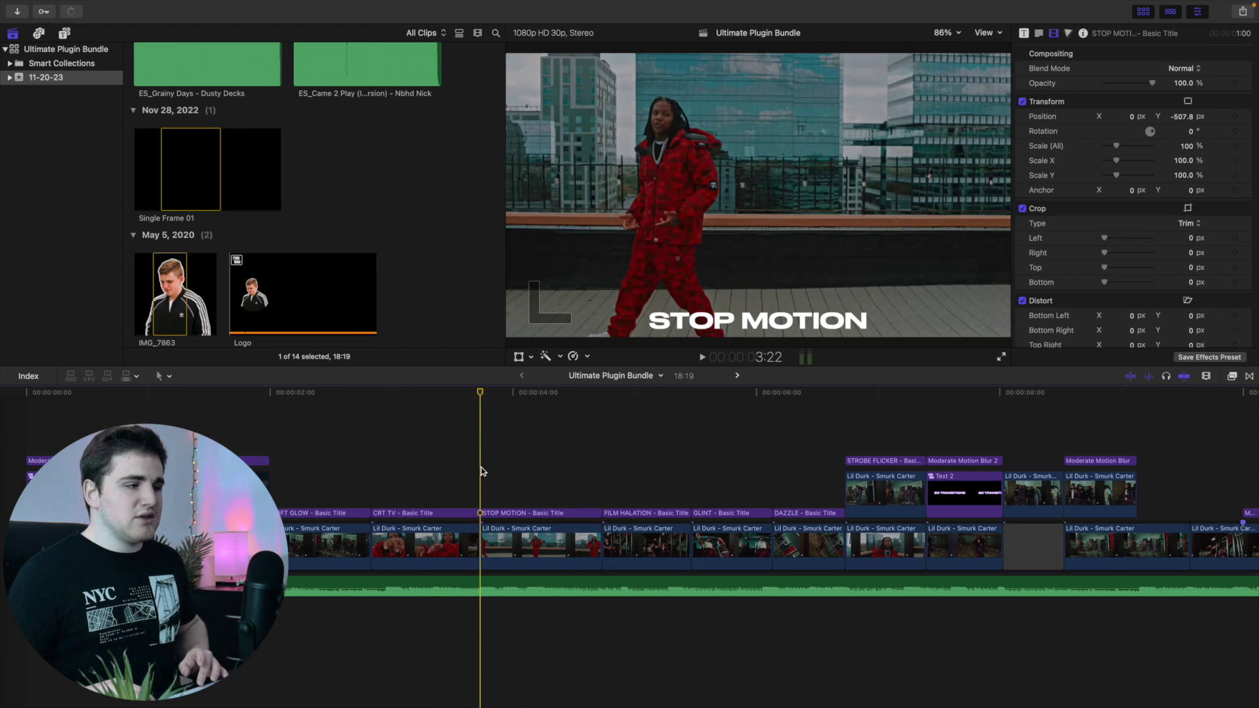
key(space)
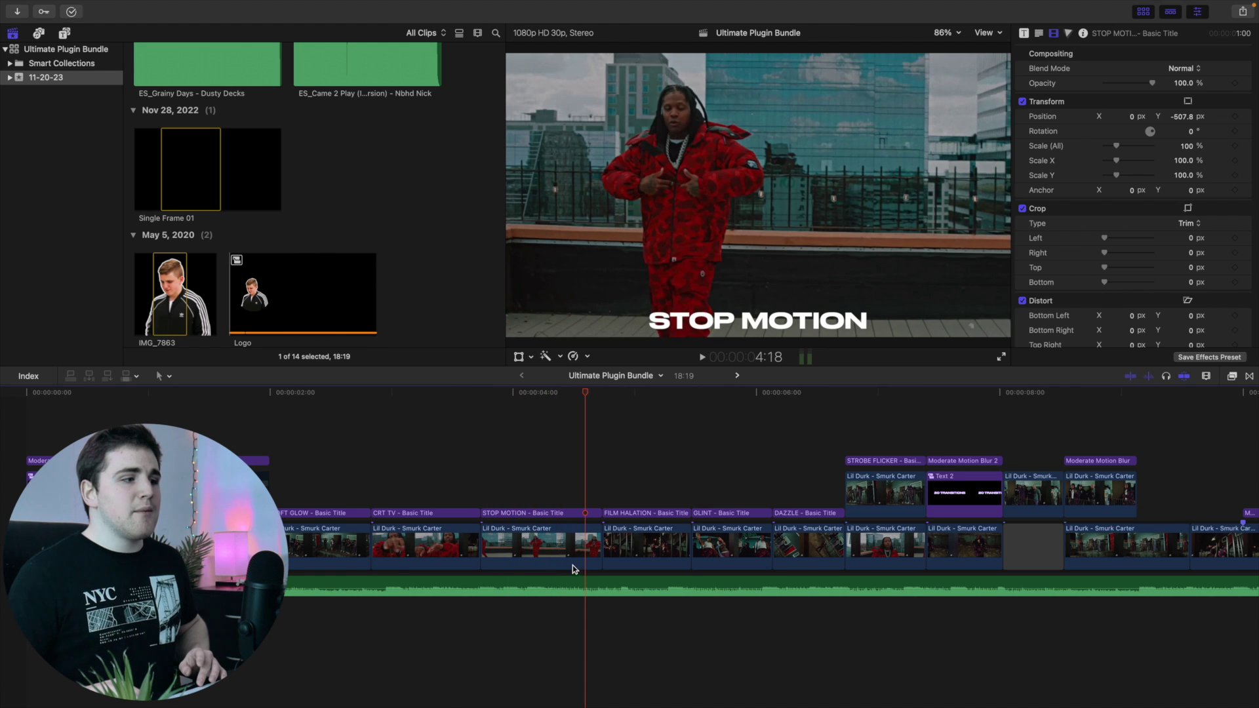
click(575, 567)
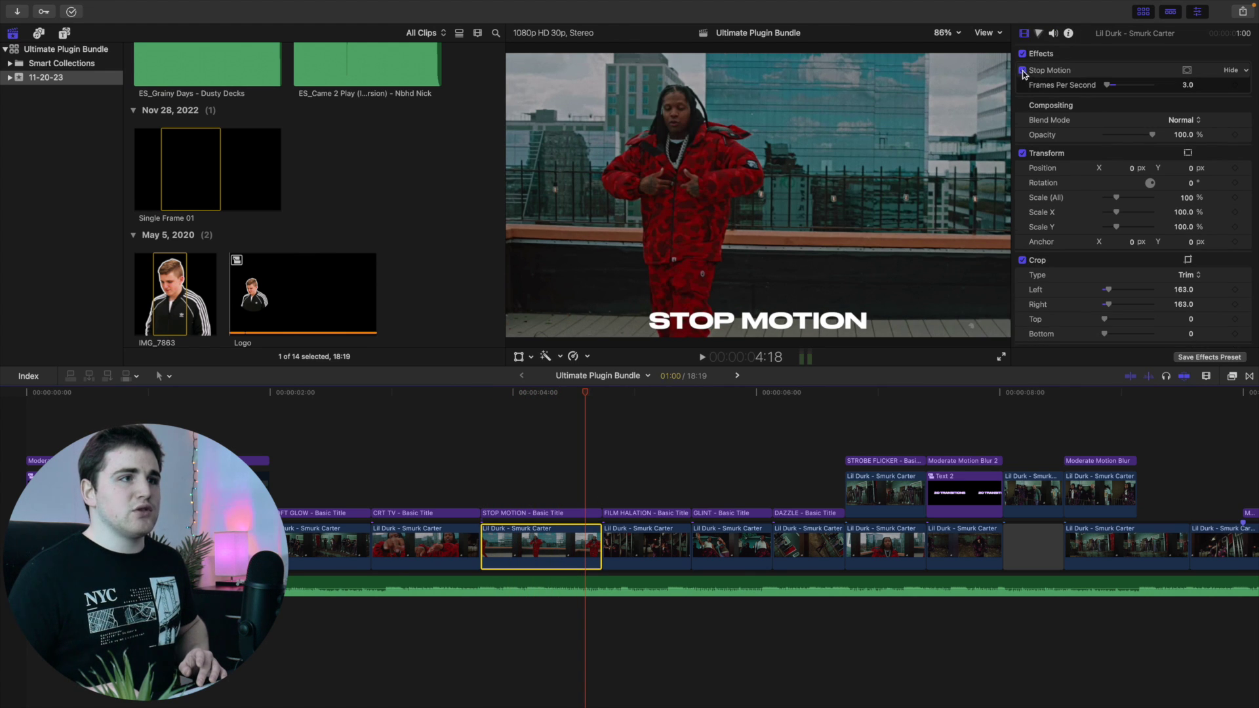
click(1022, 70)
click(482, 474)
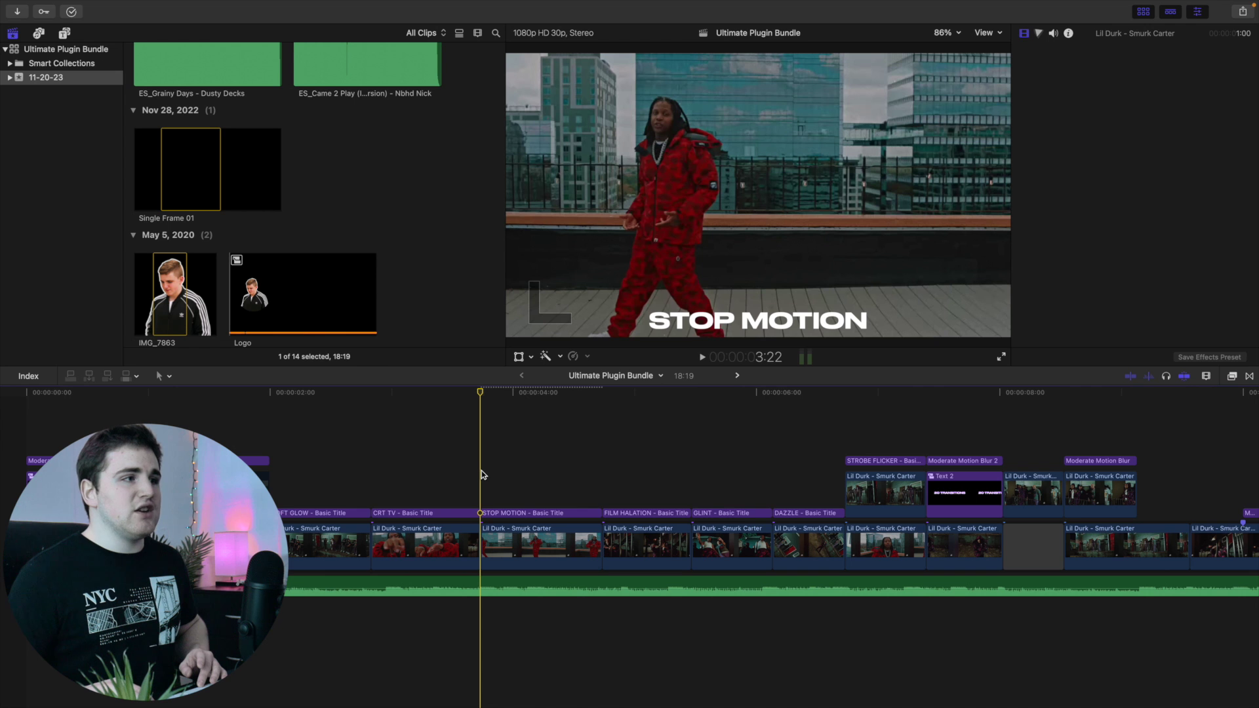
key(space)
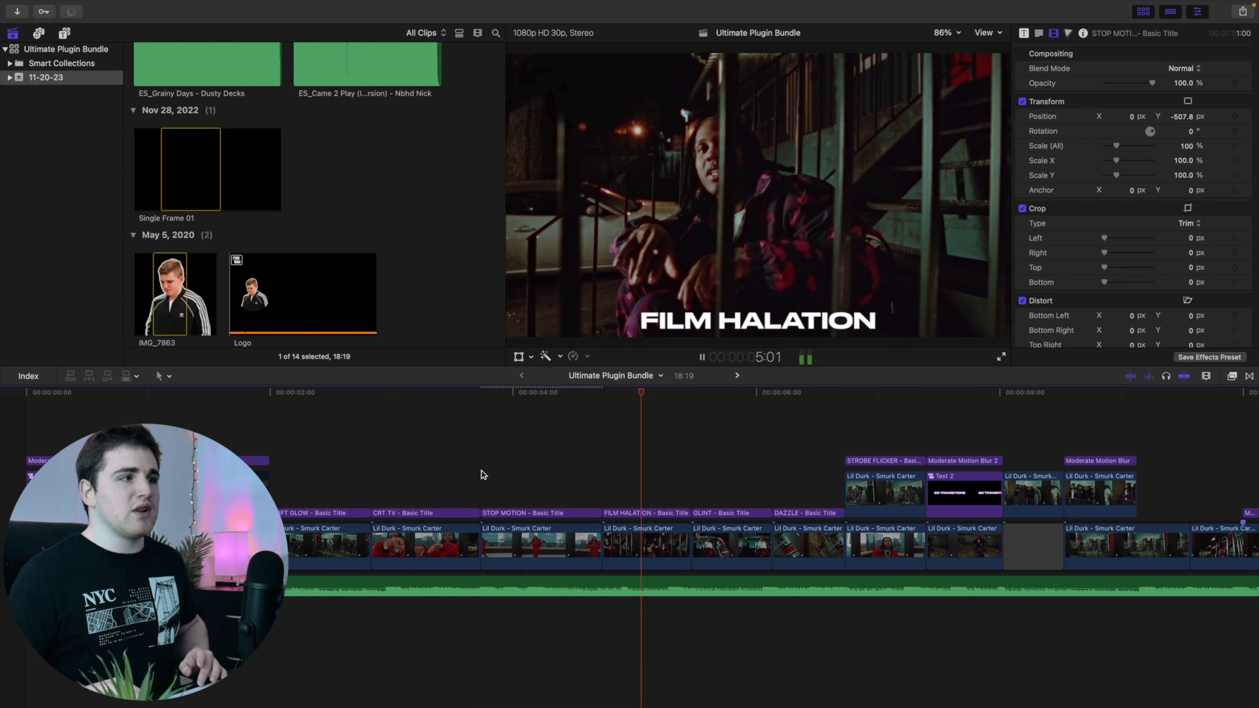
click(482, 474)
click(482, 474)
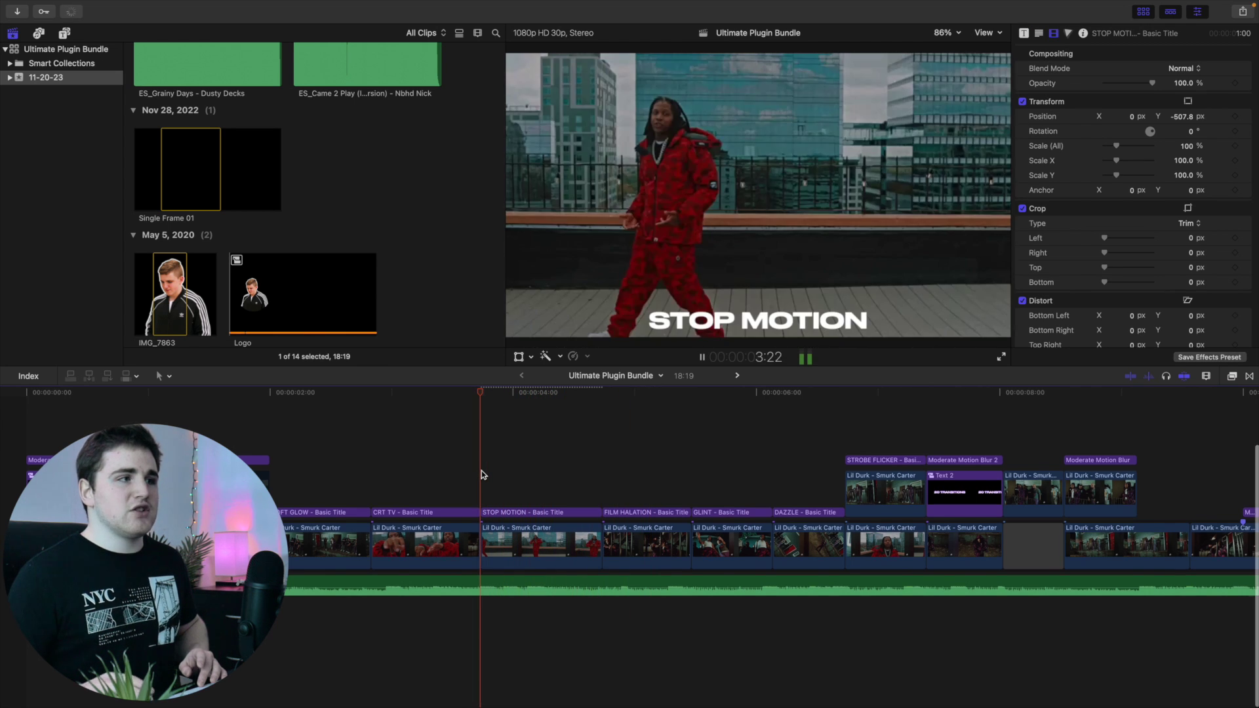
key(c)
key(space)
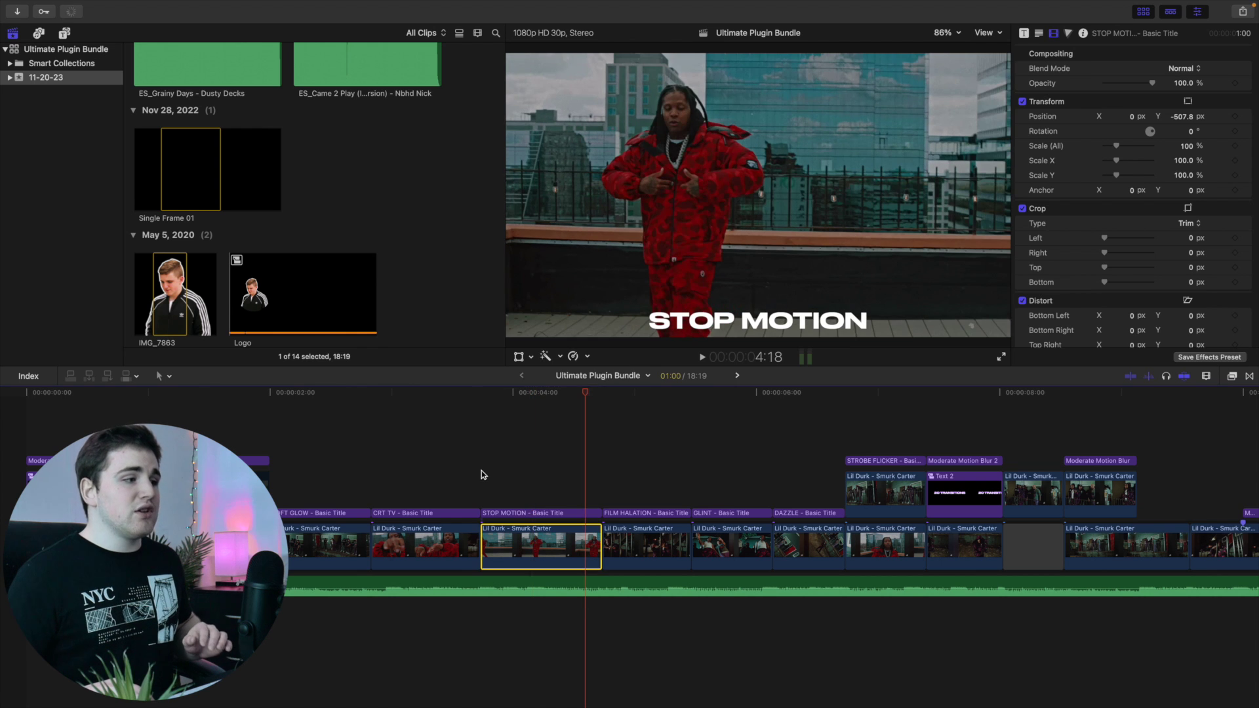
Check the Stop Motion effect's settings on the STOP MOTION clip and replay the shot from its start with the effect on.
click(482, 475)
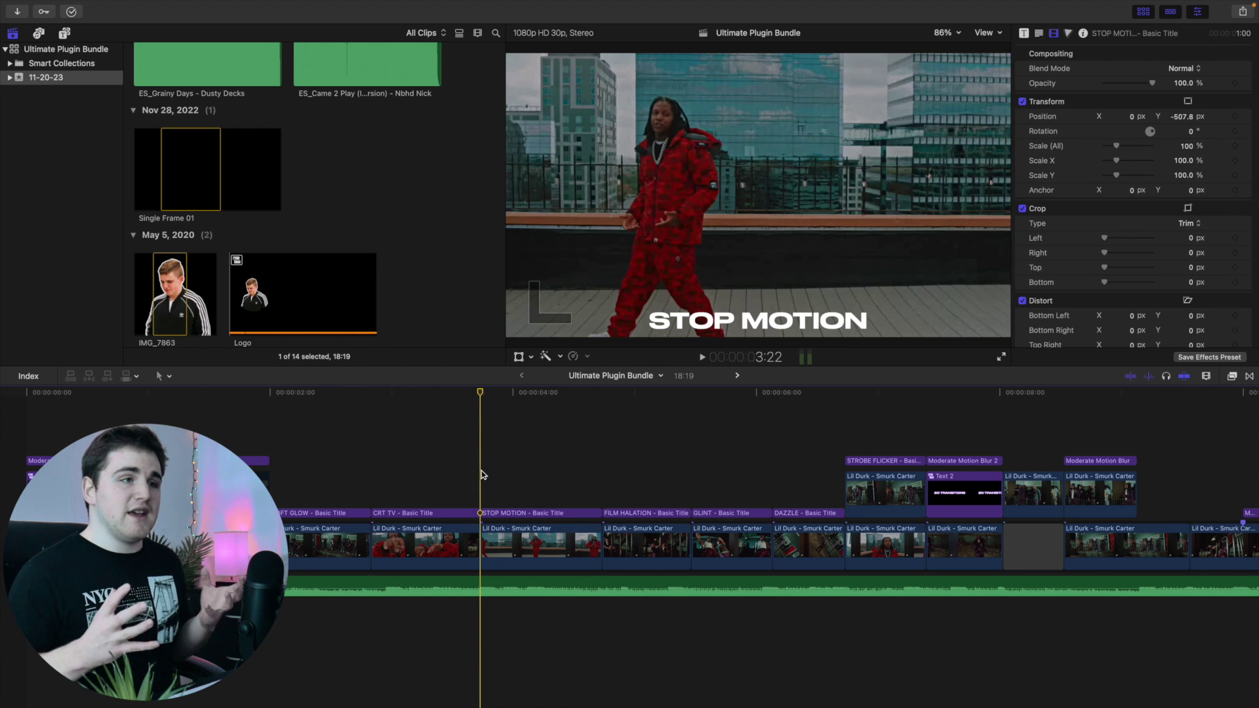
click(529, 545)
scroll(1073, 105, up, 2)
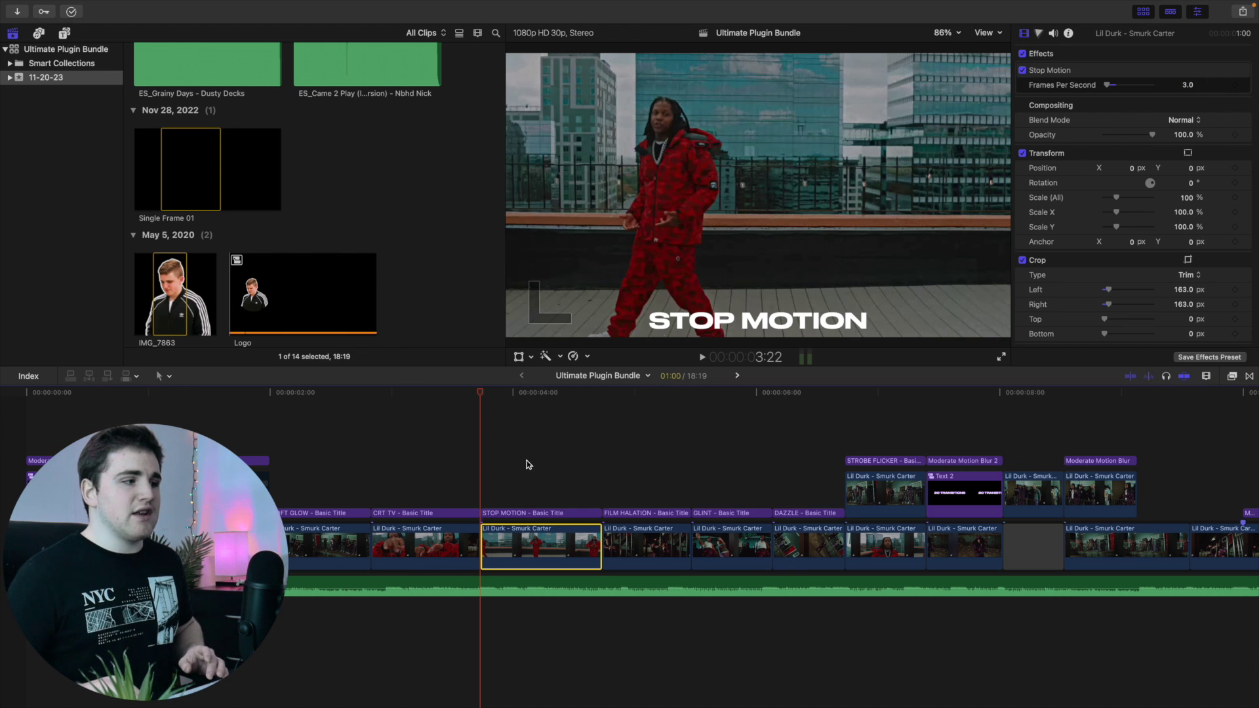
click(484, 474)
key(c)
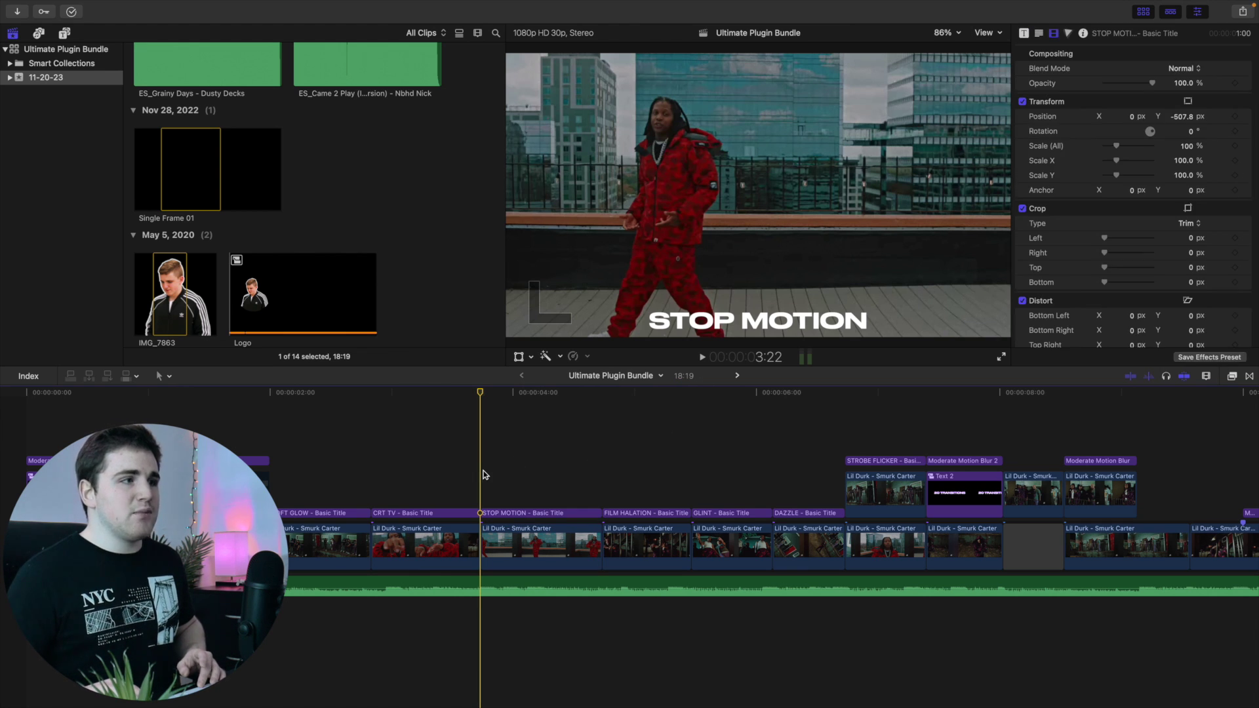
key(space)
key(space)
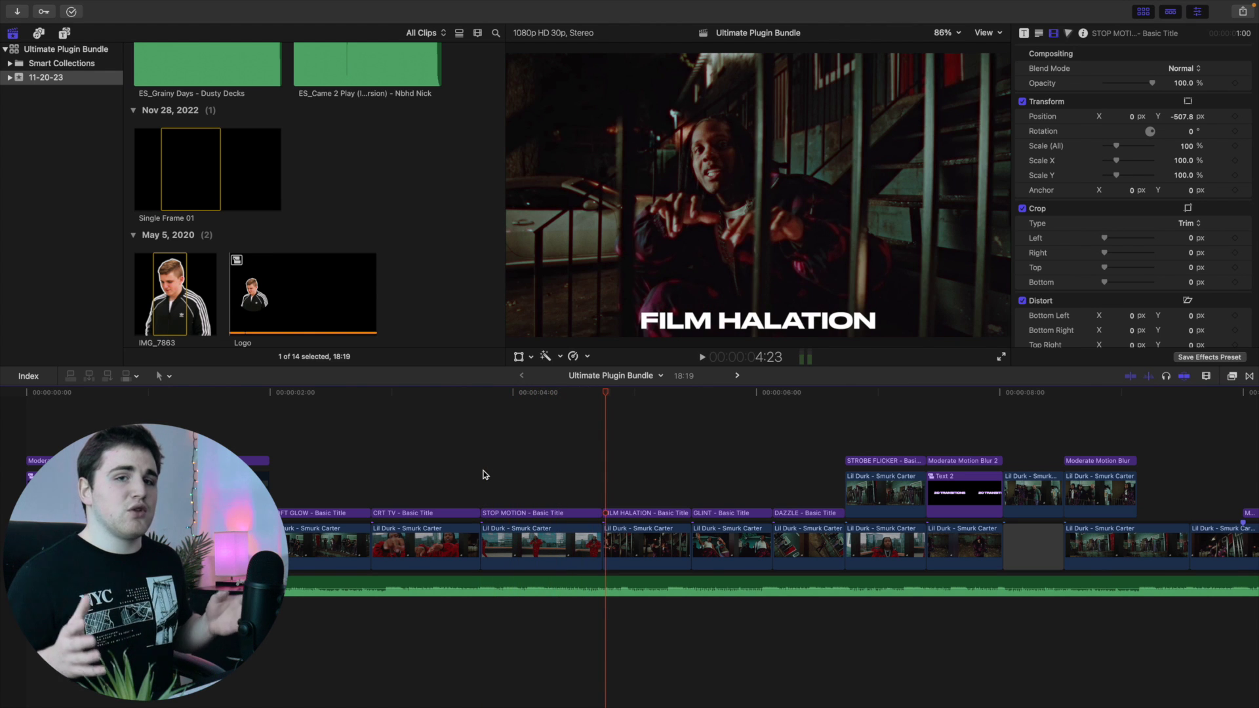
Go to 4:29 in the FILM HALATION shot and magnify the viewer to 400% on the rapper's hands.
key(c)
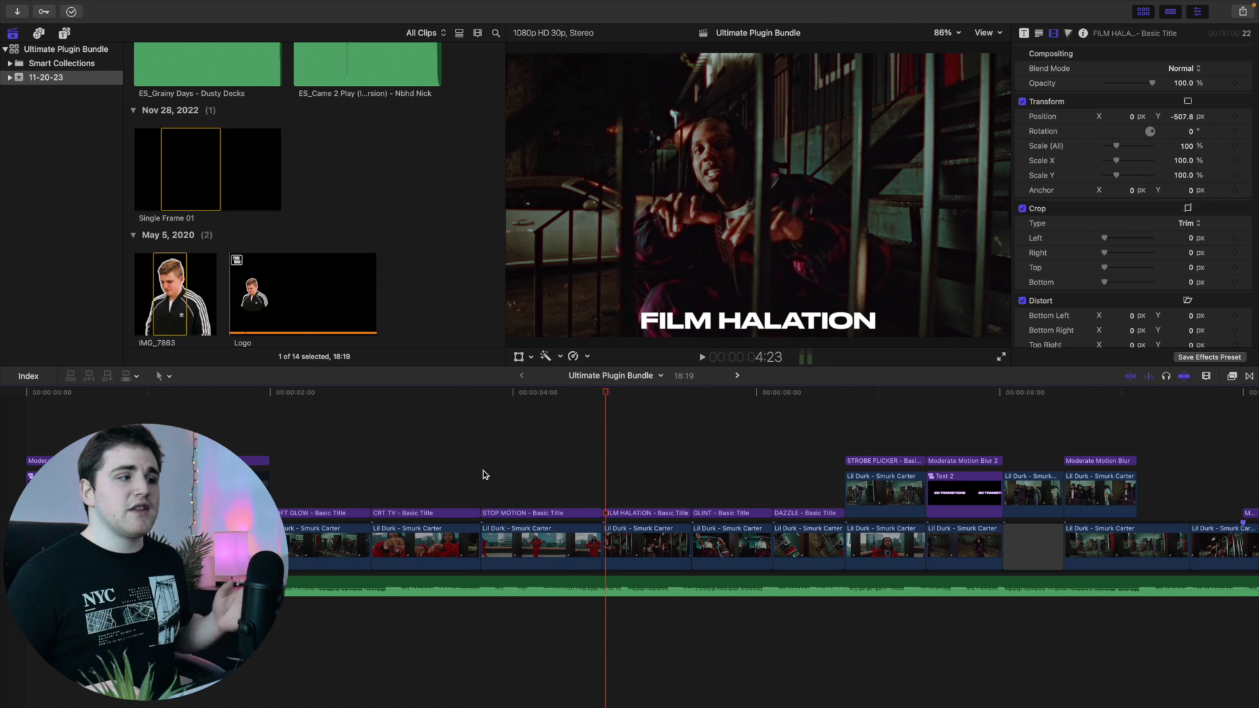
drag(604, 392, 633, 393)
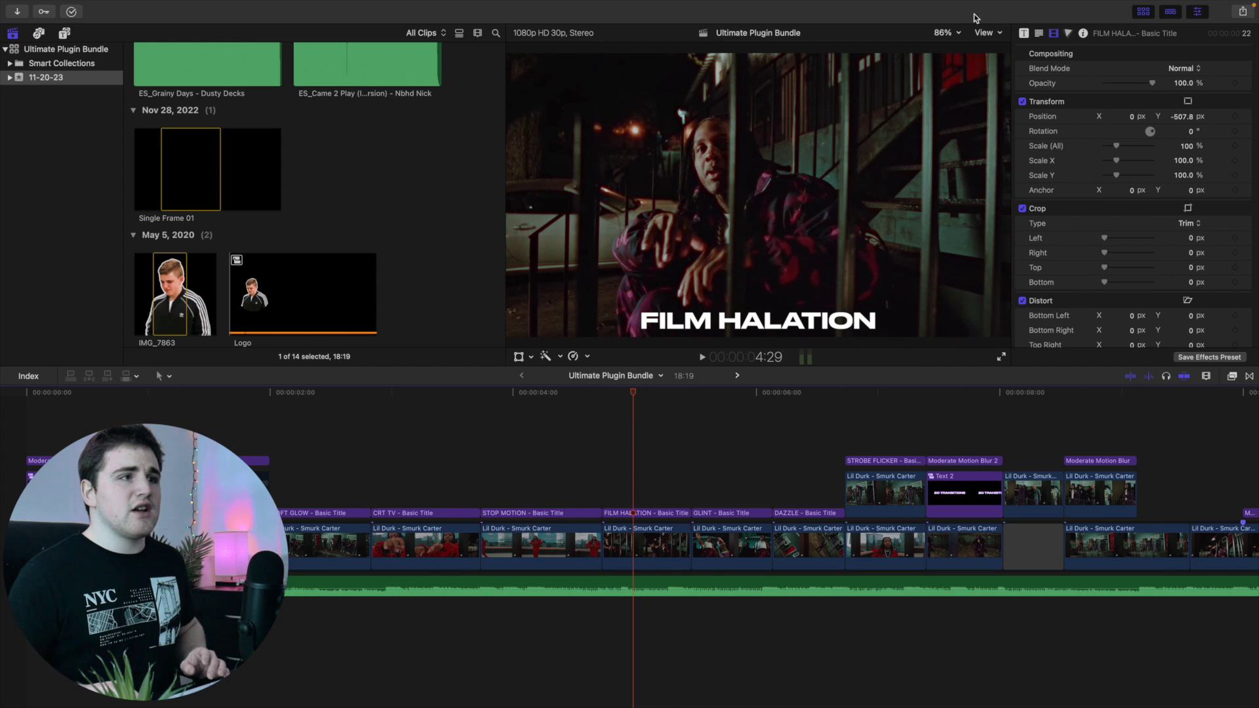
click(959, 32)
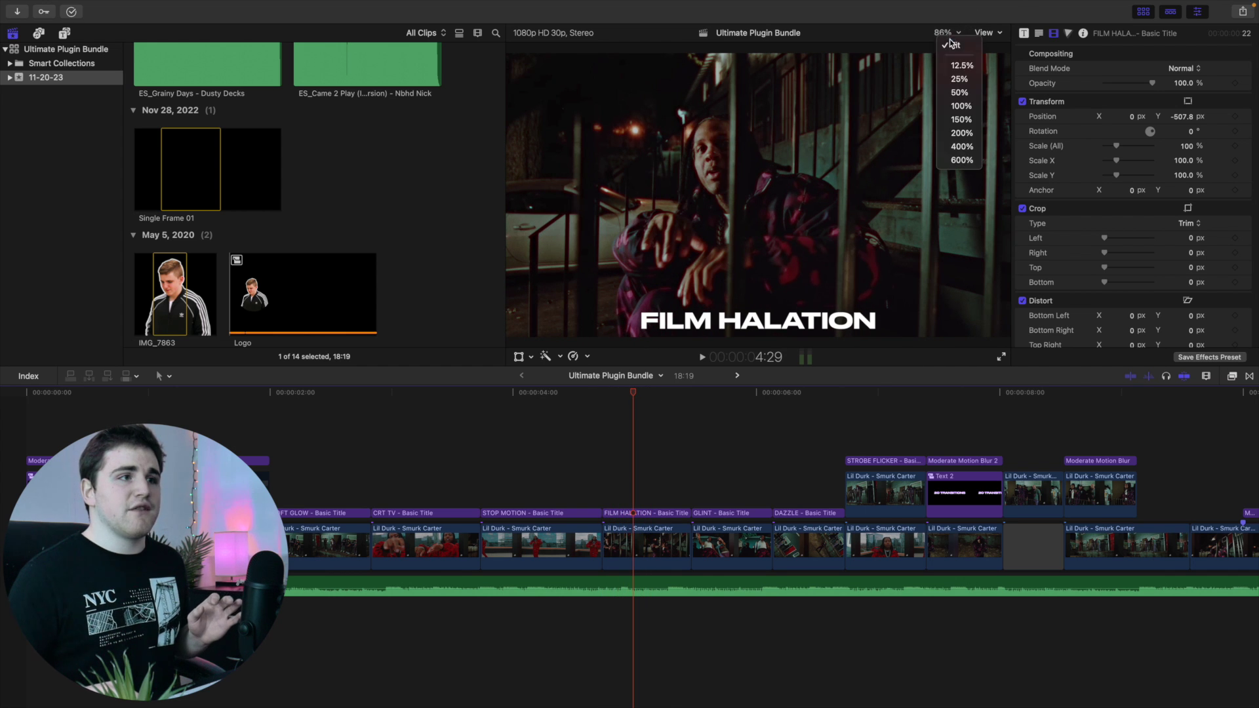
click(962, 147)
scroll(734, 289, left, 5)
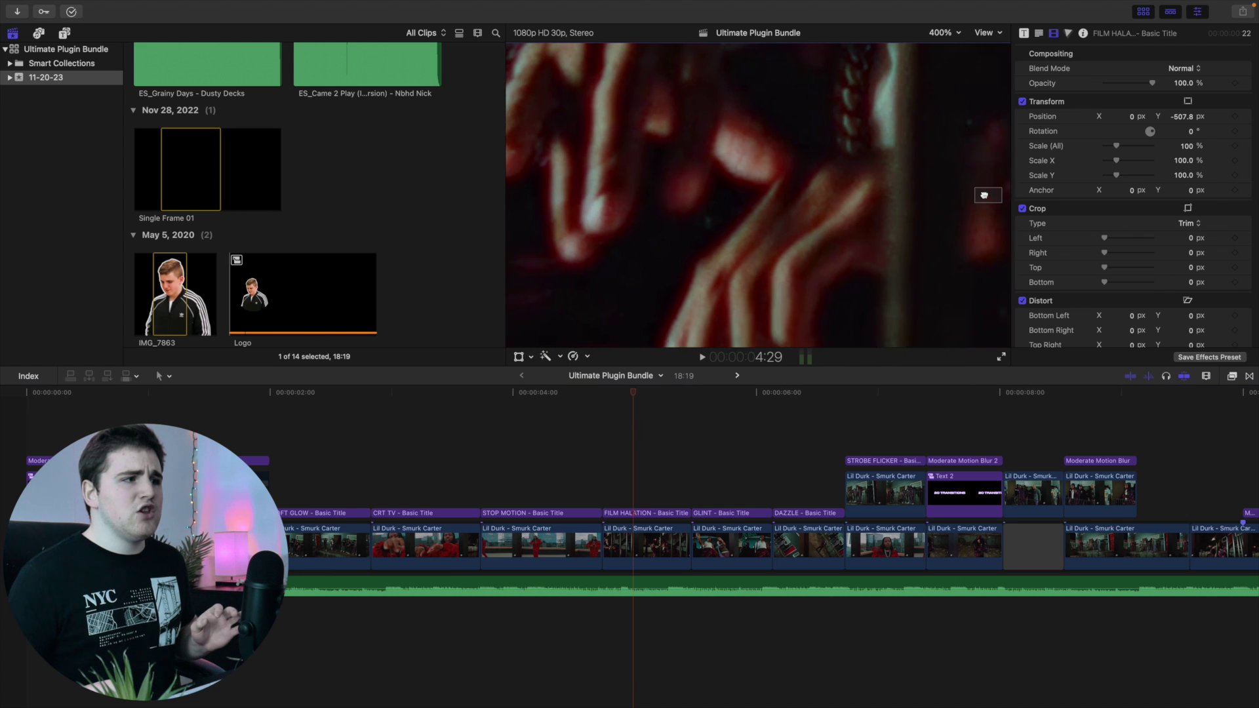
Compare the magnified FILM HALATION clip with Channel Blur off and on, and fit the whole frame in the viewer again.
click(646, 557)
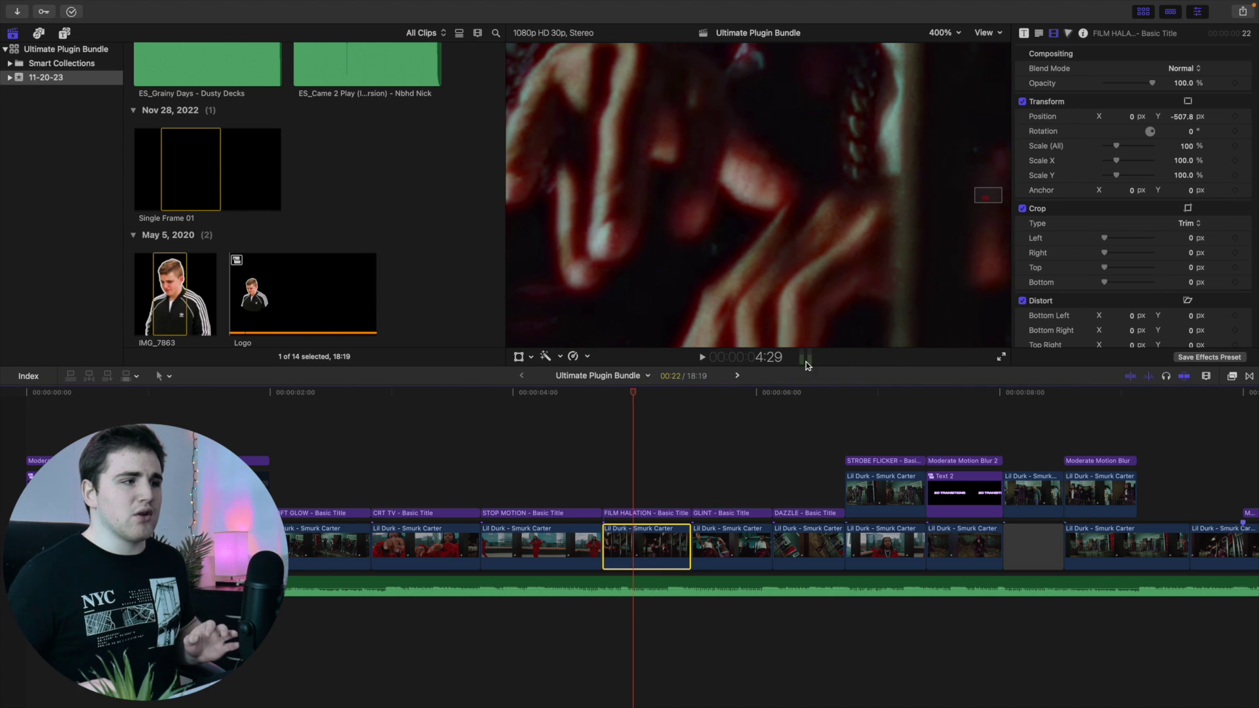
click(1023, 71)
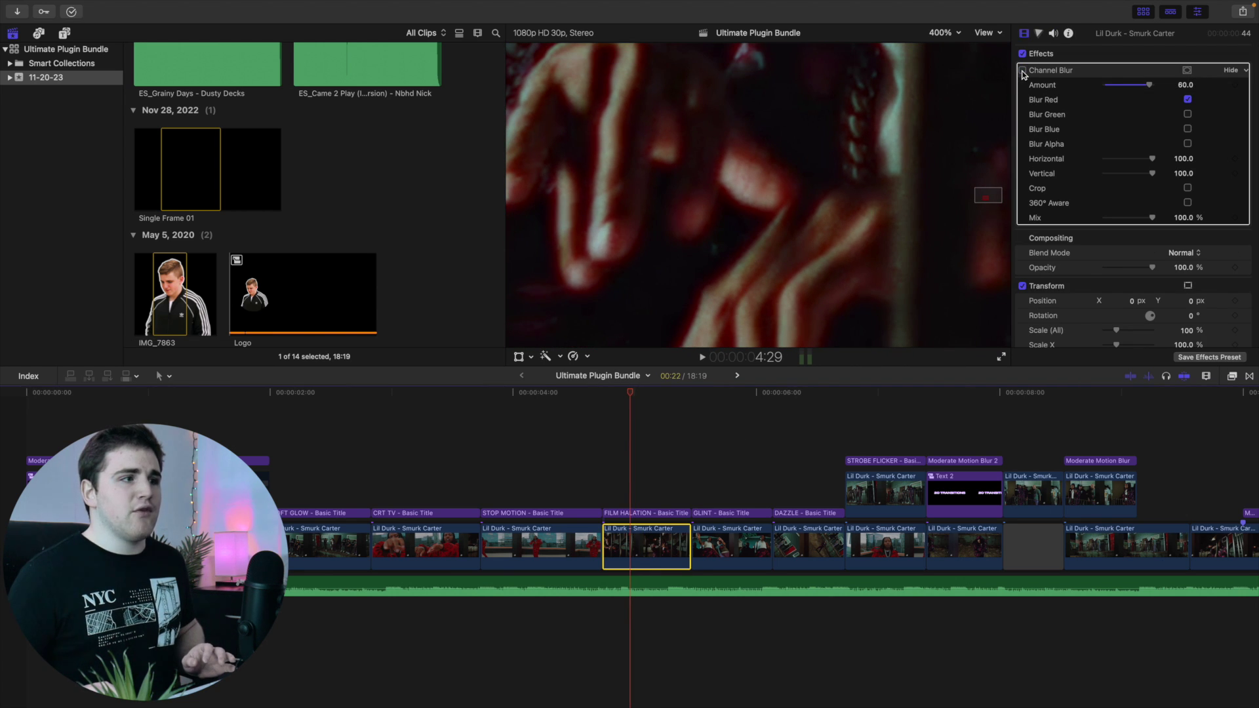
click(1023, 71)
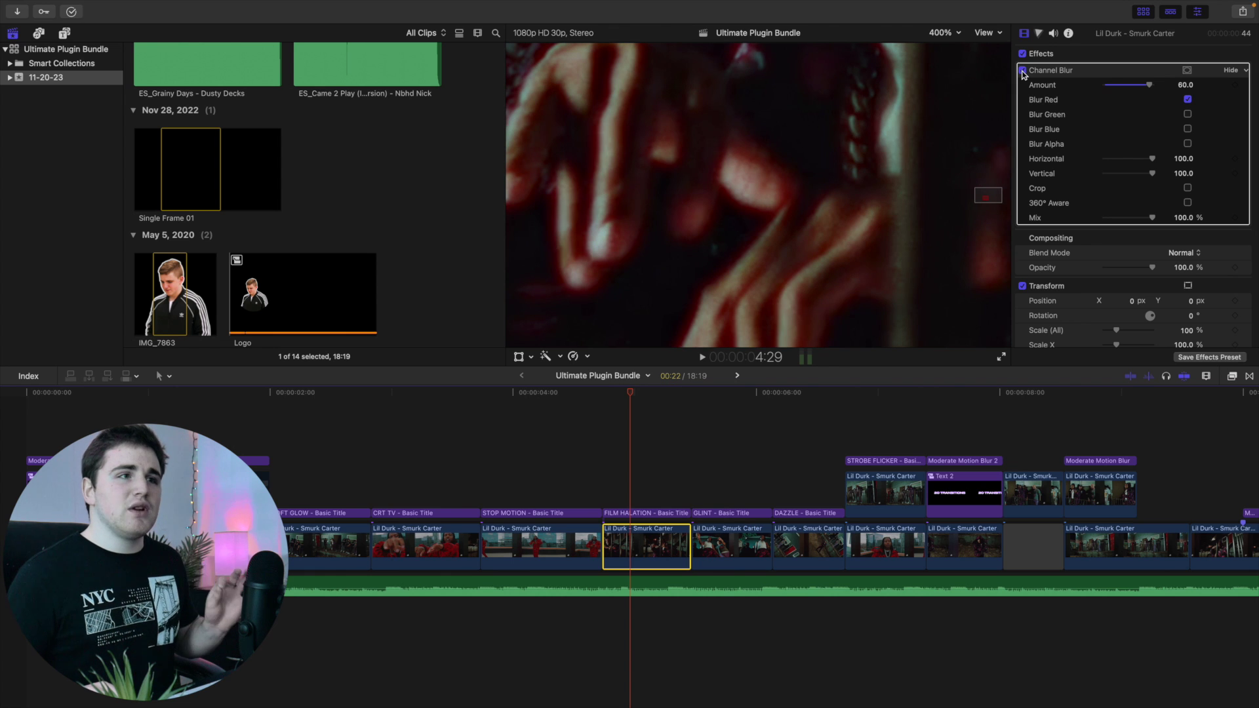
click(948, 32)
click(950, 43)
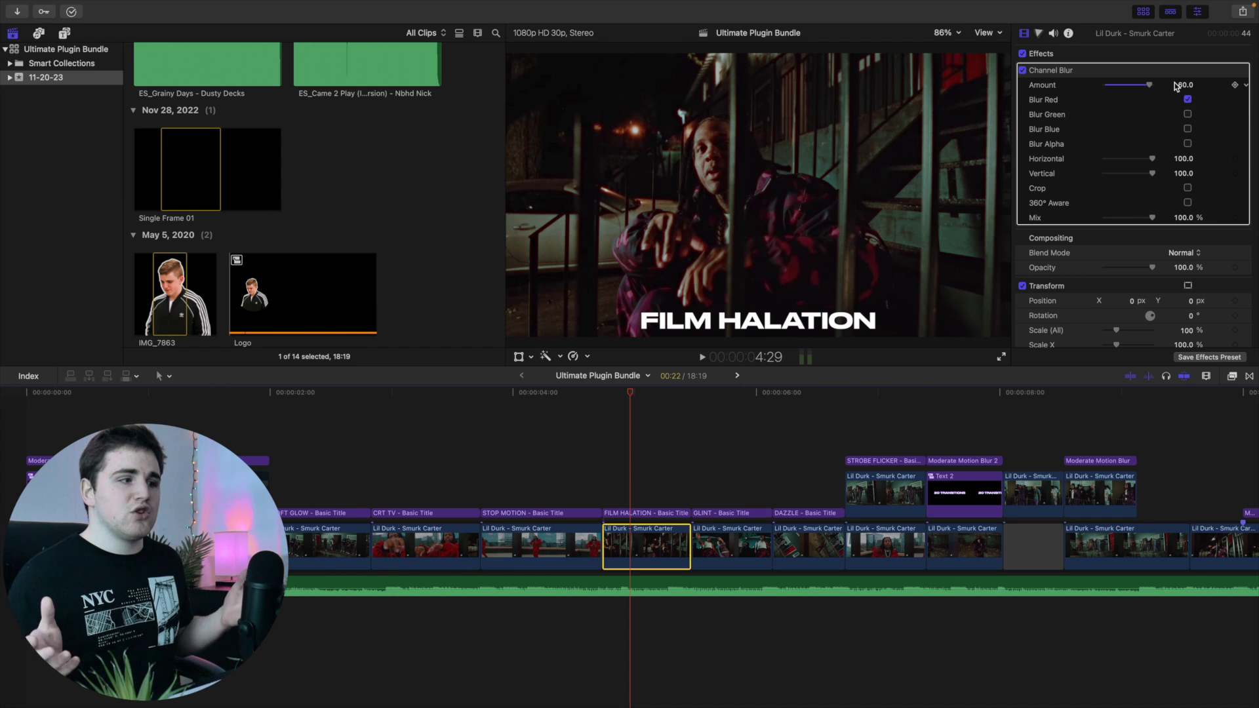
At 5:23 in the GLINT shot, compare the clip with its Glint effect off and on.
click(730, 425)
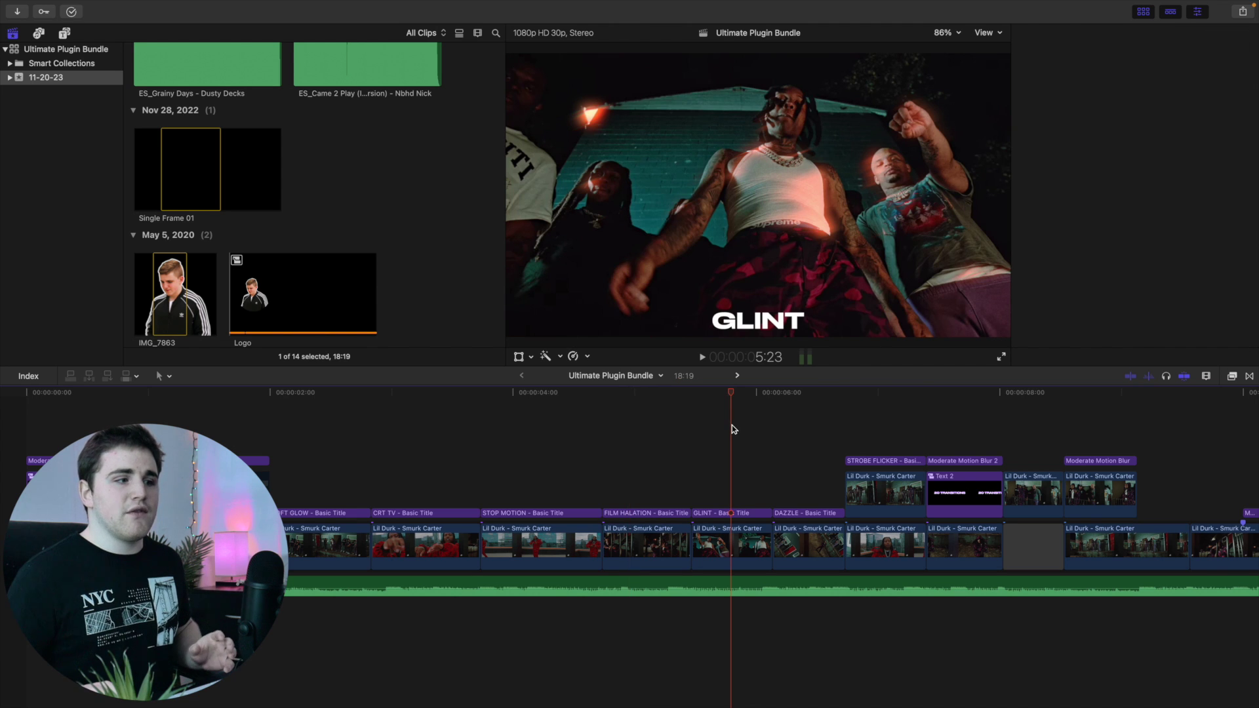
click(742, 540)
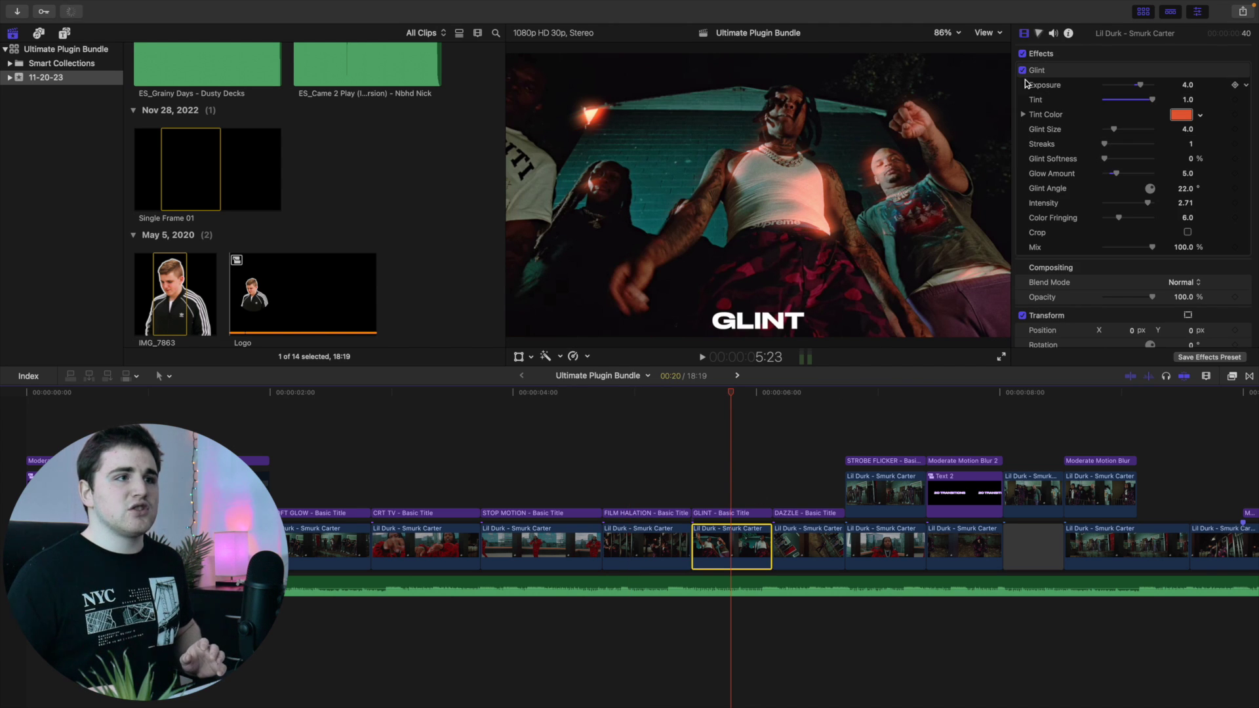
click(1023, 70)
click(1023, 70)
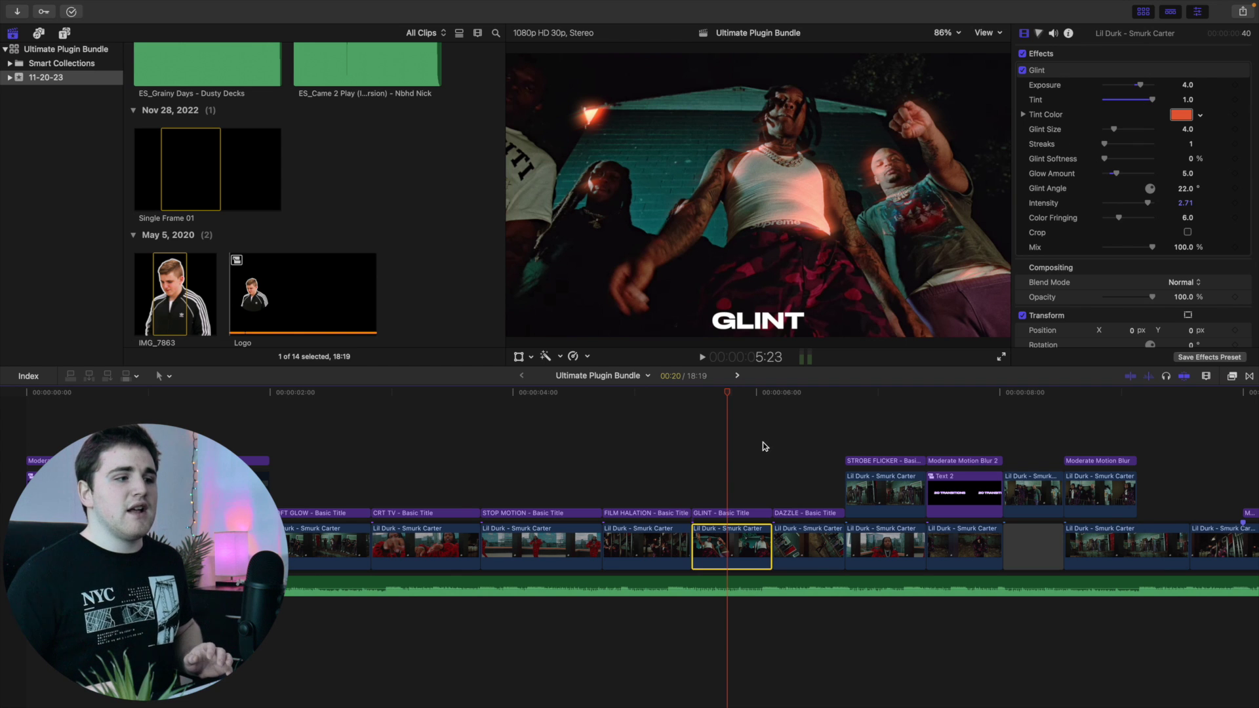
At 6:12 in the DAZZLE shot, try a higher Threshold for the Dazzle effect and undo the trial changes.
click(807, 458)
click(815, 537)
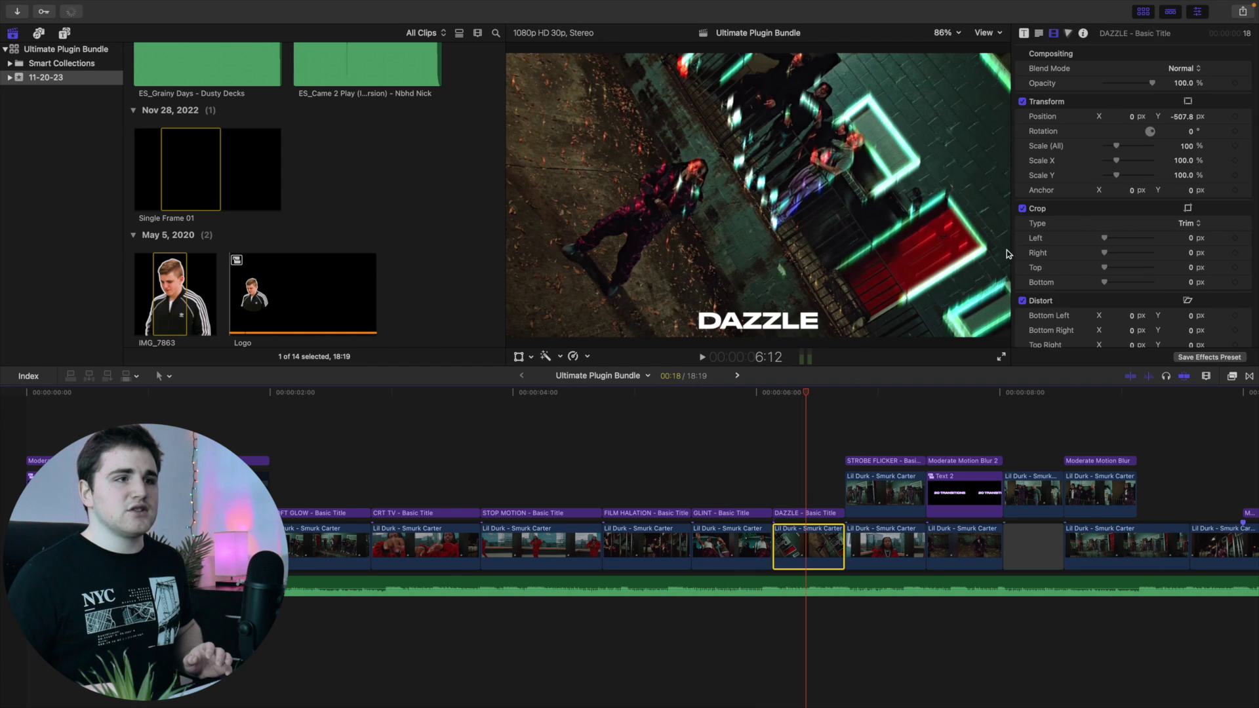
scroll(1080, 154, up, 5)
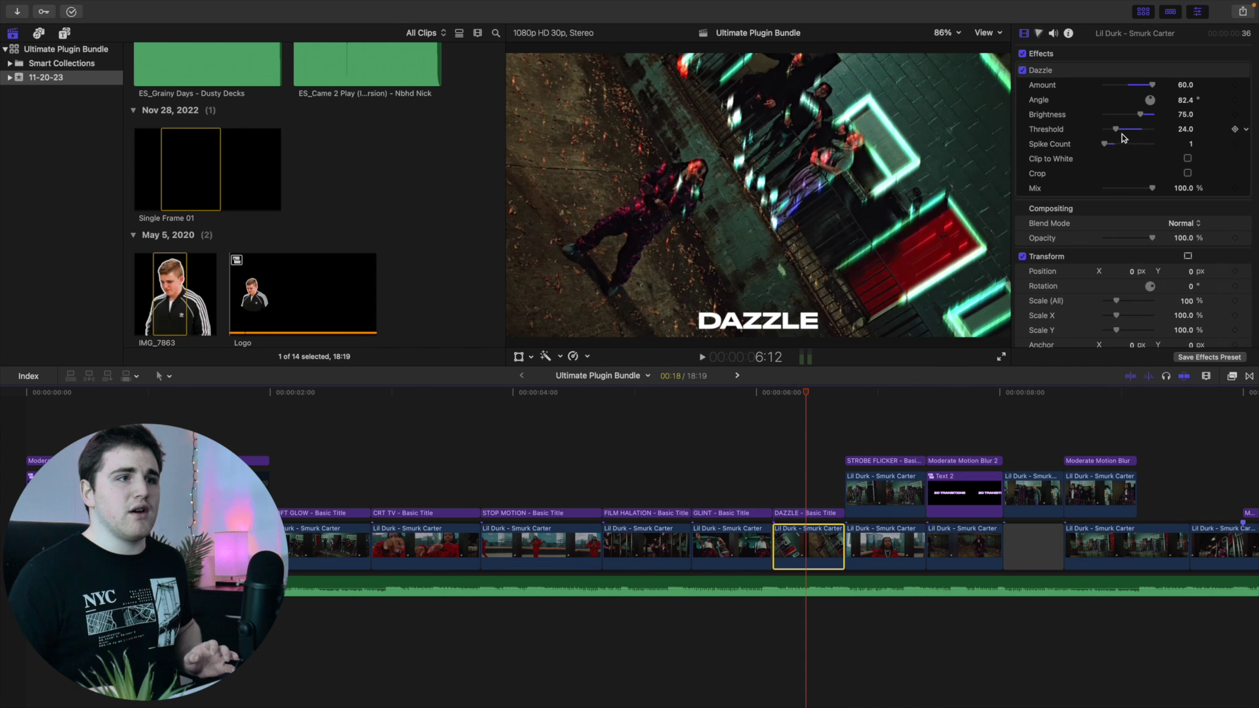
drag(1118, 129, 1138, 133)
key(super+z)
key(super+z)
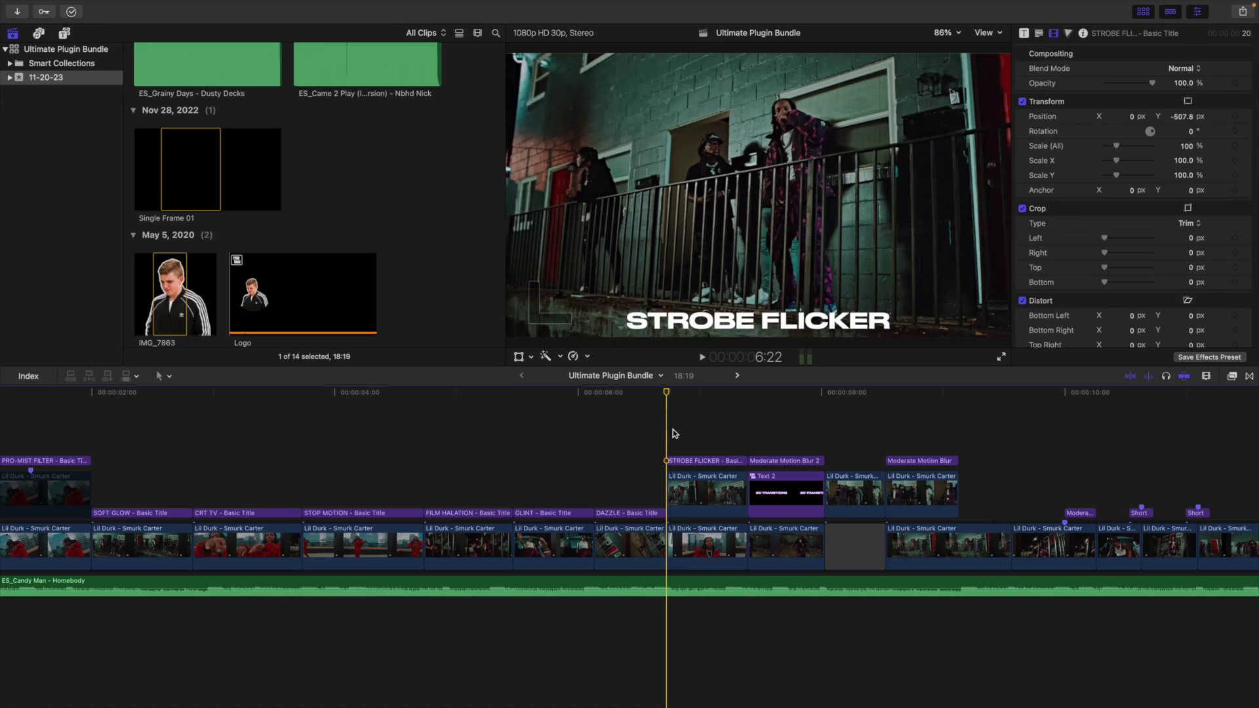
Play the STROBE FLICKER shot from its start, and replay it with the upper clip's Strobe Flicker effect turned off.
key(space)
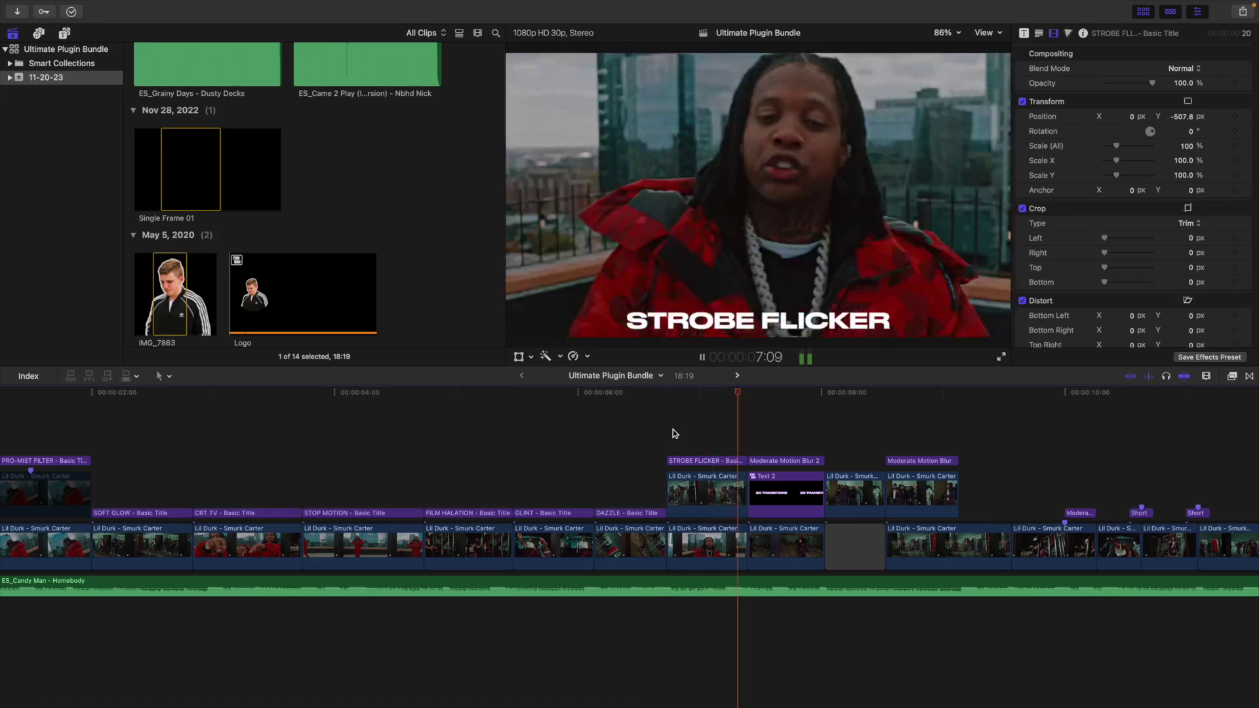
click(701, 491)
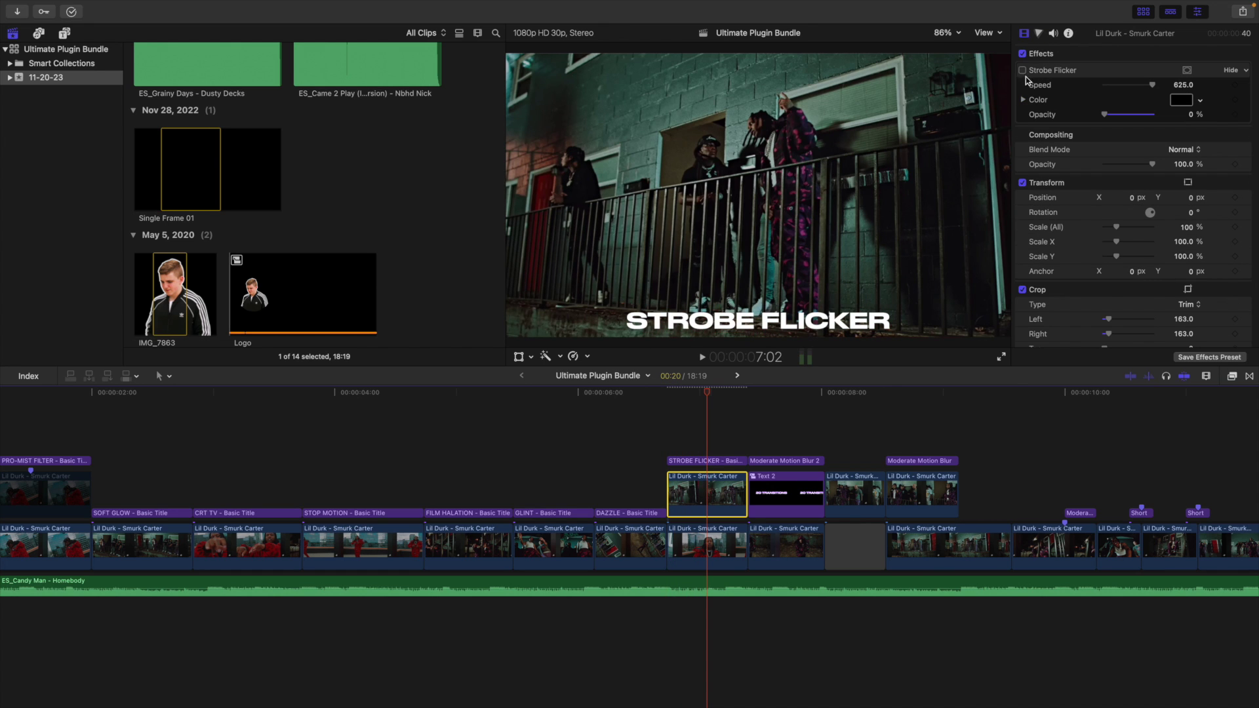
click(672, 444)
click(672, 459)
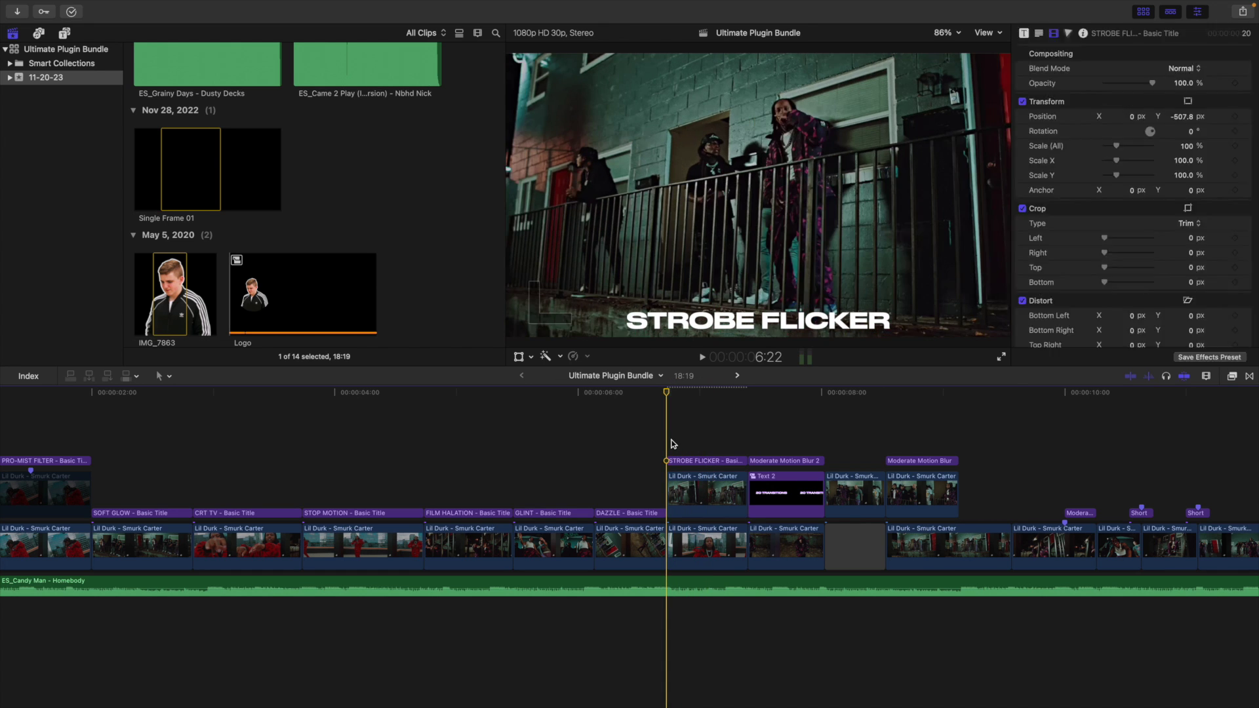
key(space)
With Strobe Flicker back on, check the two stacked clips of the STROBE FLICKER shot and return to its start with the upper clip selected.
click(705, 507)
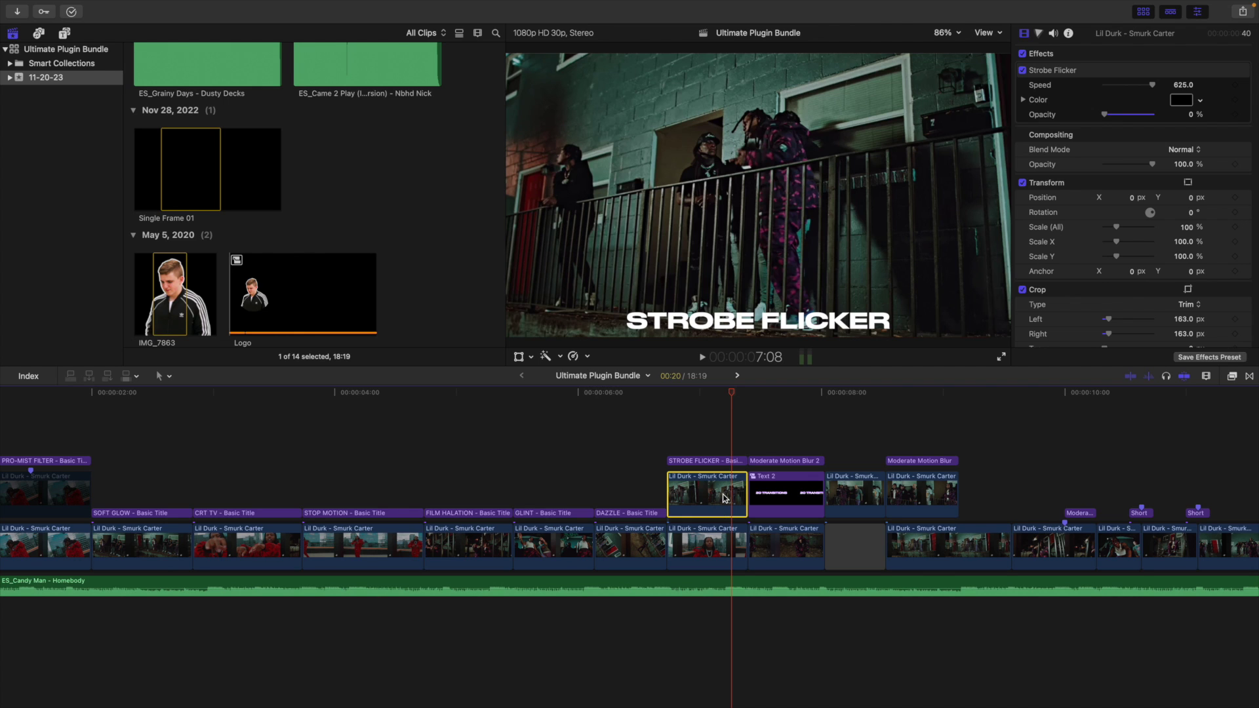
click(717, 541)
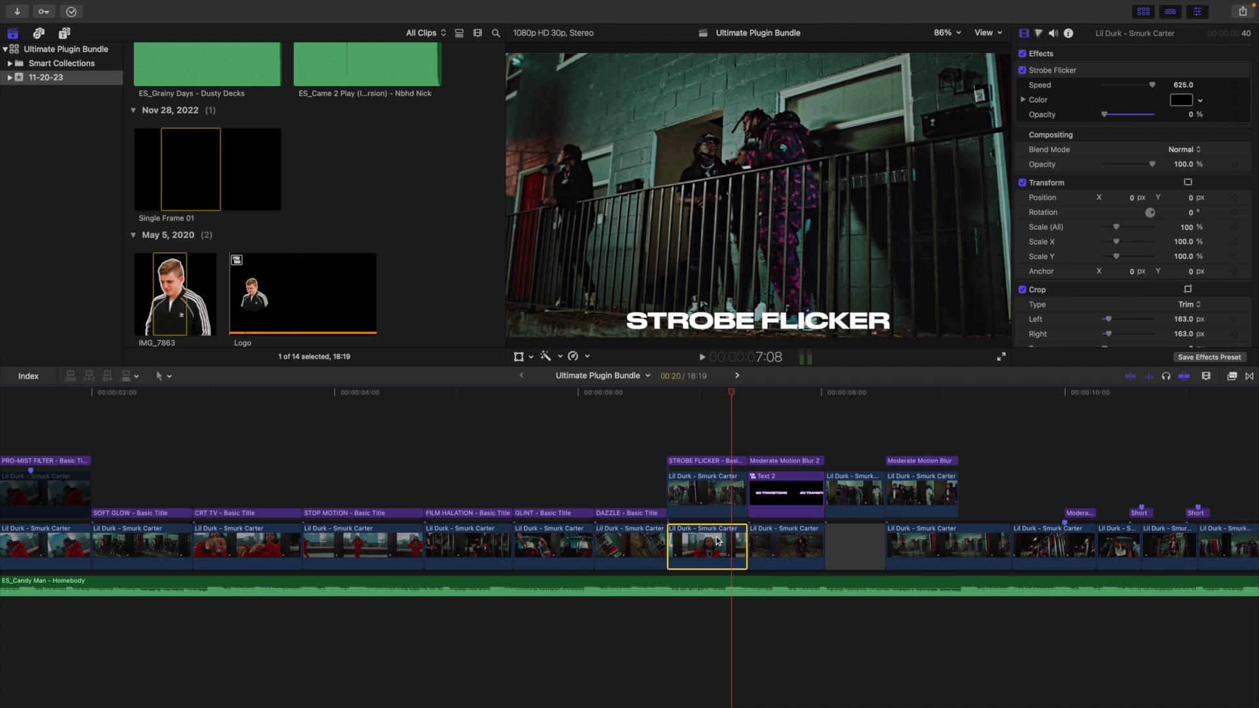
click(670, 437)
click(705, 491)
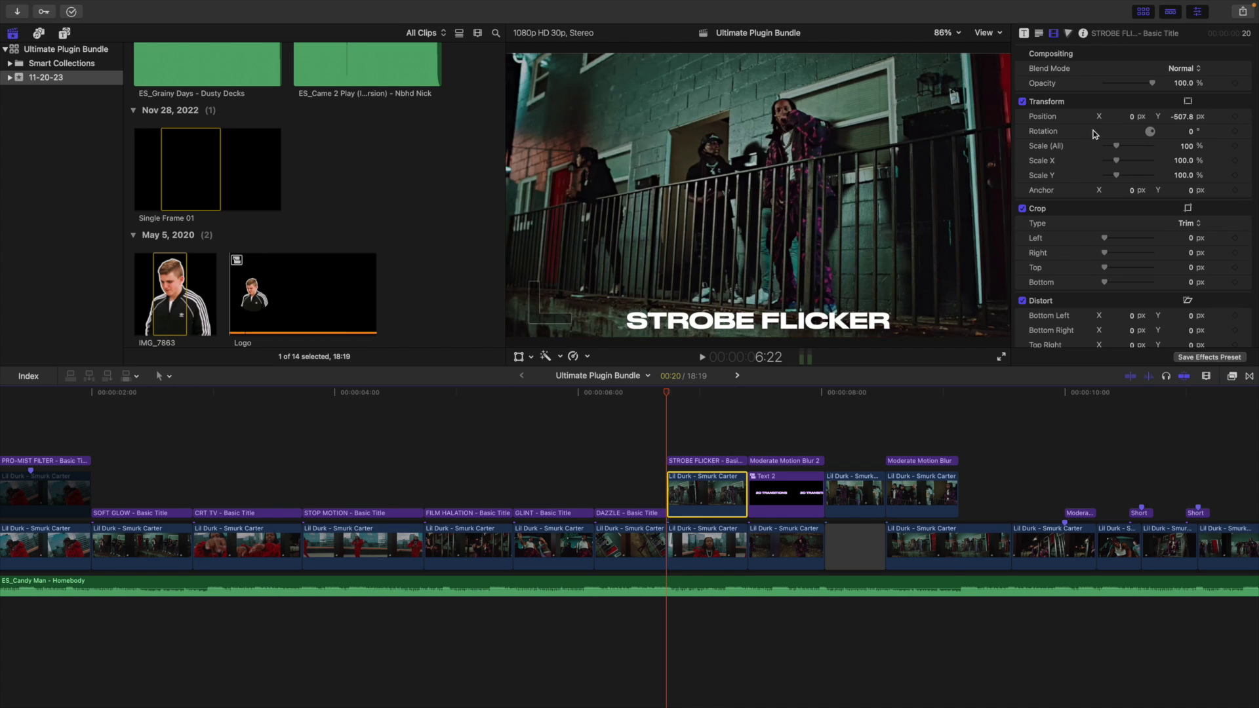